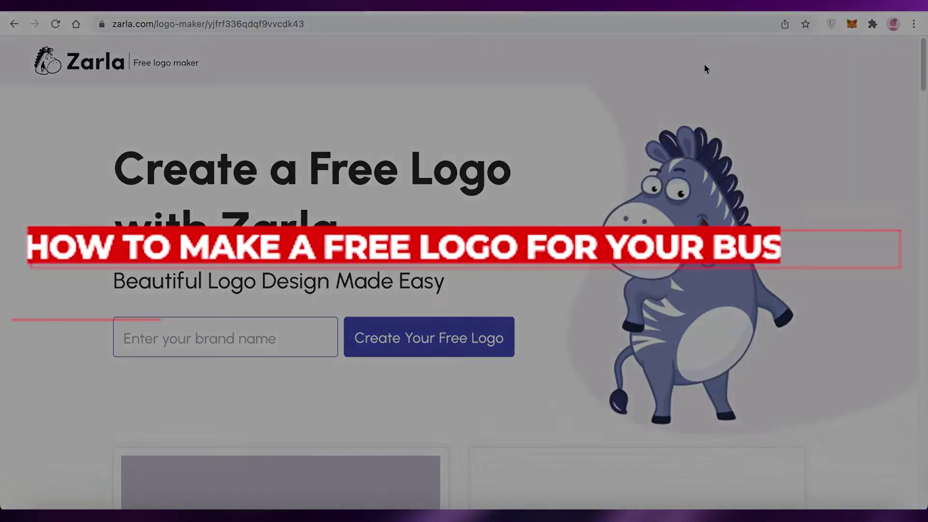
Enter TASHAS as the brand name, correcting the typo, and create a free logo.
{"action": "scroll", "coordinate": [705, 68], "scroll_direction": "down", "scroll_amount": 2}
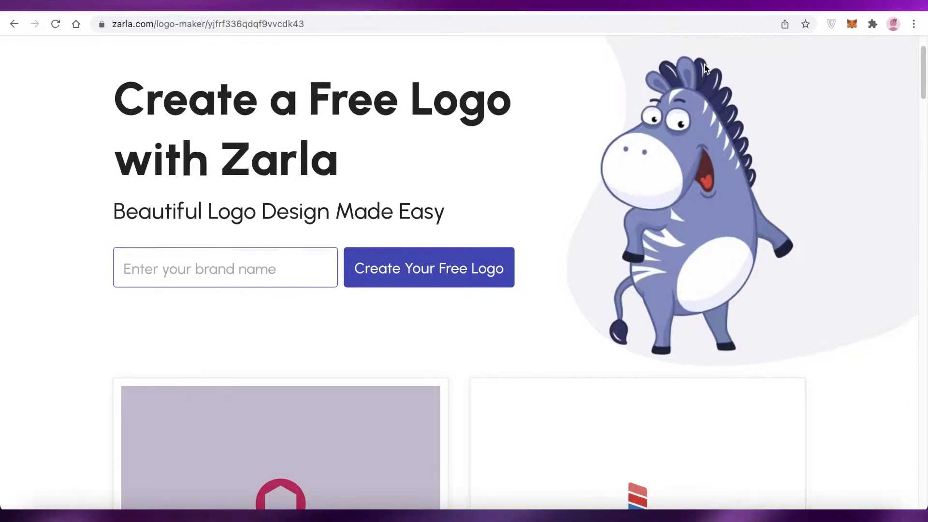
{"action": "scroll", "coordinate": [704, 65], "scroll_direction": "down", "scroll_amount": 4}
{"action": "scroll", "coordinate": [704, 64], "scroll_direction": "up", "scroll_amount": 1}
{"action": "scroll", "coordinate": [707, 68], "scroll_direction": "down", "scroll_amount": 8}
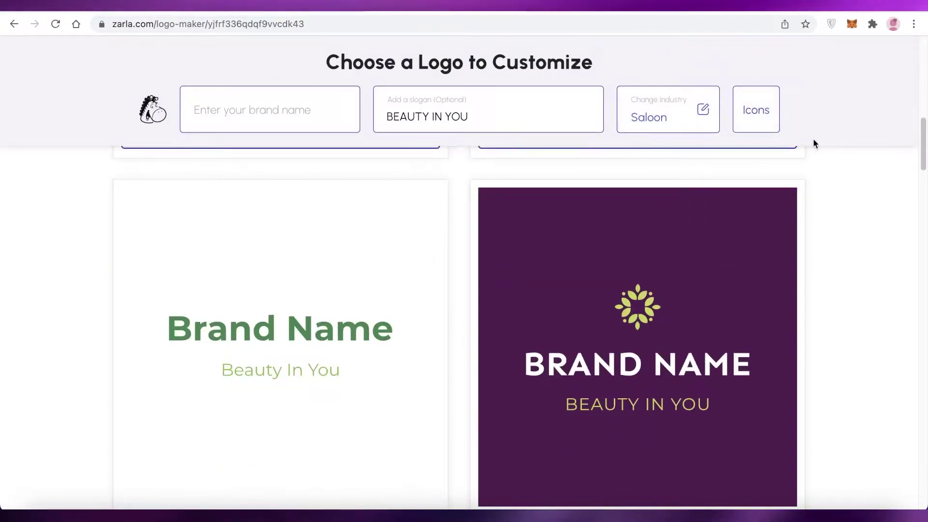
{"action": "scroll", "coordinate": [848, 149], "scroll_direction": "down", "scroll_amount": 1}
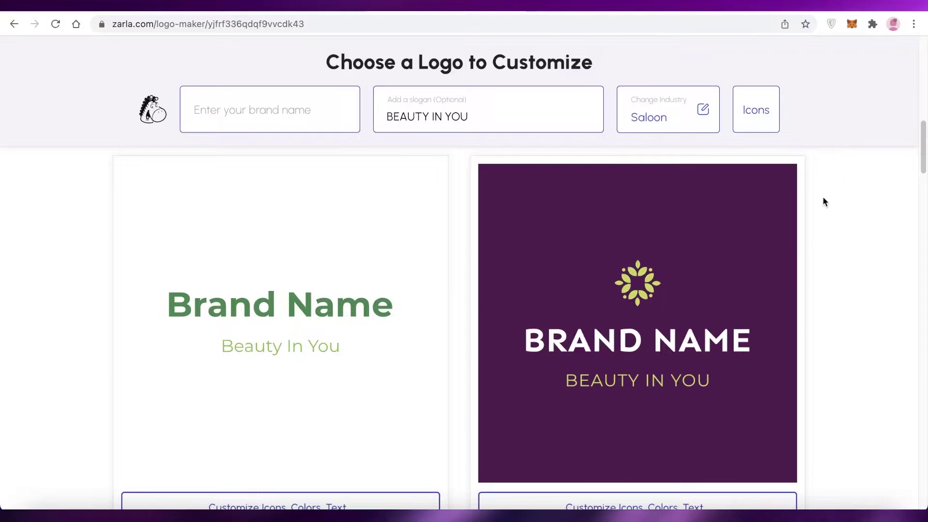
{"action": "scroll", "coordinate": [823, 200], "scroll_direction": "down", "scroll_amount": 13}
{"action": "scroll", "coordinate": [824, 202], "scroll_direction": "up", "scroll_amount": 11}
{"action": "scroll", "coordinate": [824, 203], "scroll_direction": "up", "scroll_amount": 15}
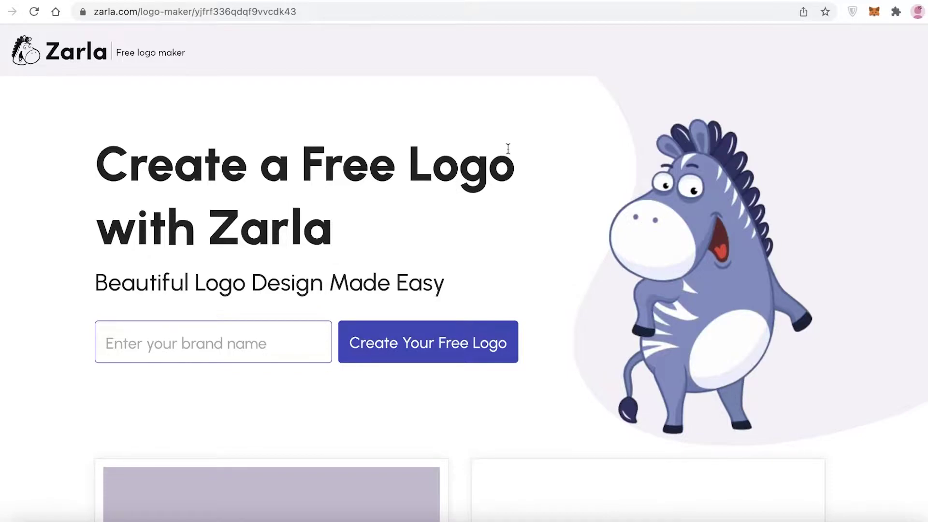
{"action": "scroll", "coordinate": [603, 183], "scroll_direction": "down", "scroll_amount": 1}
{"action": "scroll", "coordinate": [596, 188], "scroll_direction": "up", "scroll_amount": 1}
{"action": "left_click", "coordinate": [190, 342]}
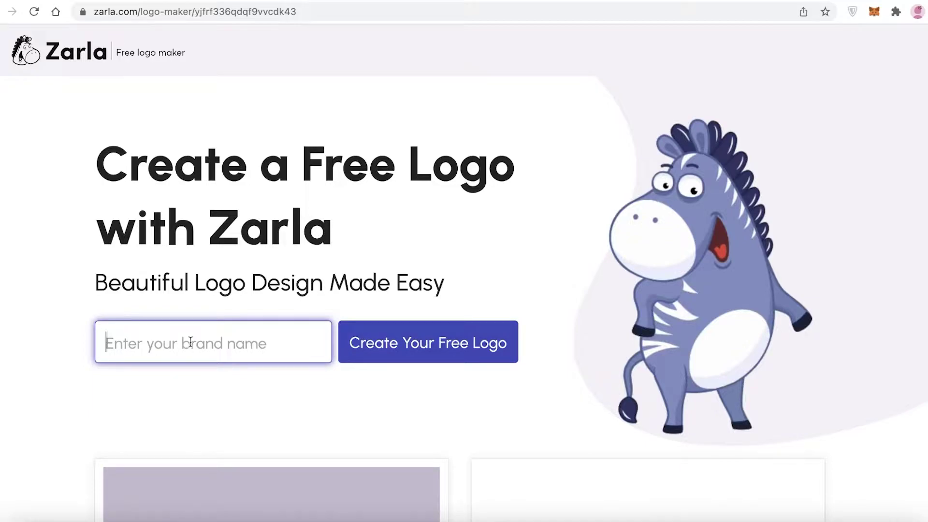
{"action": "type", "text": "TASGA"}
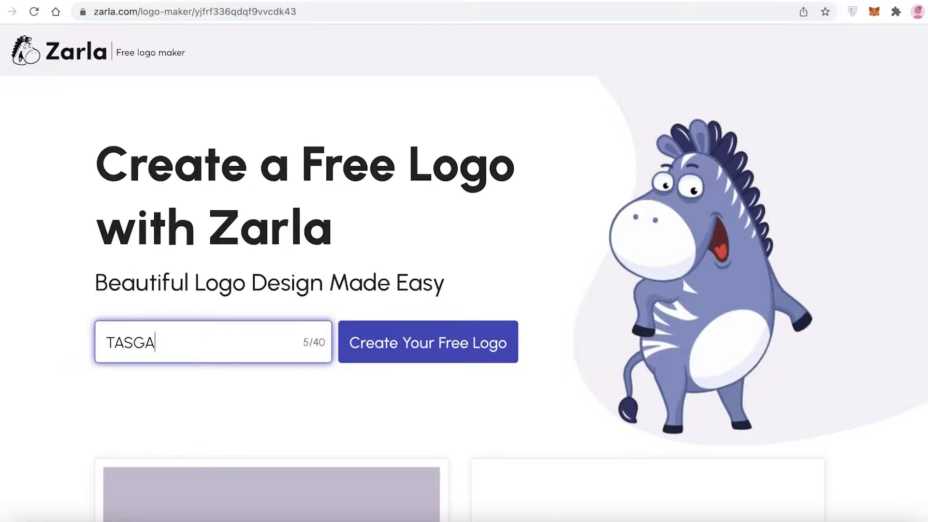
{"action": "key", "text": "BackSpace"}
{"action": "key", "text": "BackSpace"}
{"action": "key", "text": "BackSpace"}
{"action": "type", "text": "SHAS"}
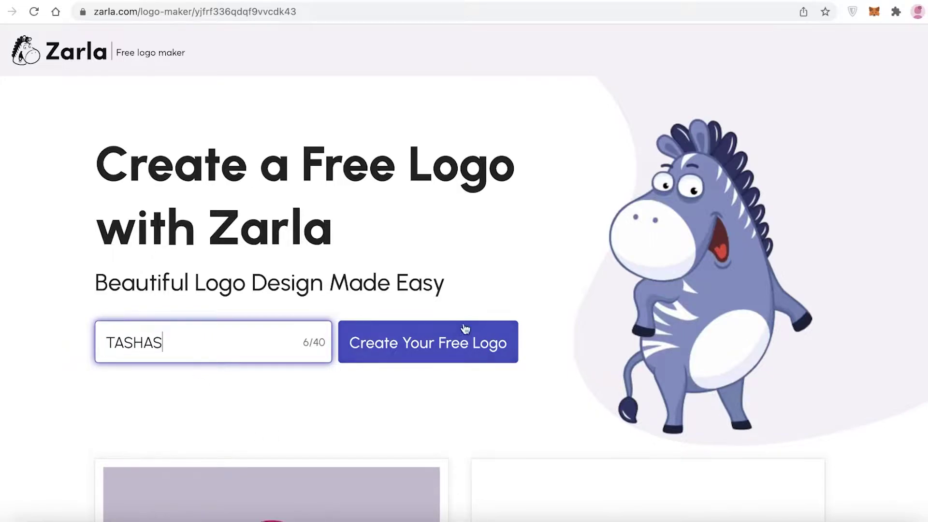
{"action": "left_click", "coordinate": [465, 329]}
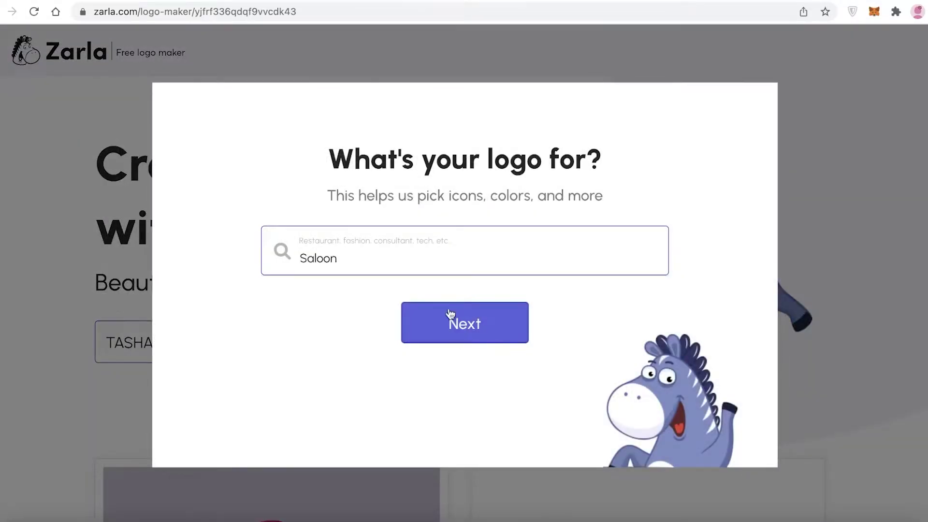
Replace the business category with Saloon and continue.
{"action": "left_click", "coordinate": [472, 256]}
{"action": "key", "text": "super+a"}
{"action": "key", "text": "BackSpace"}
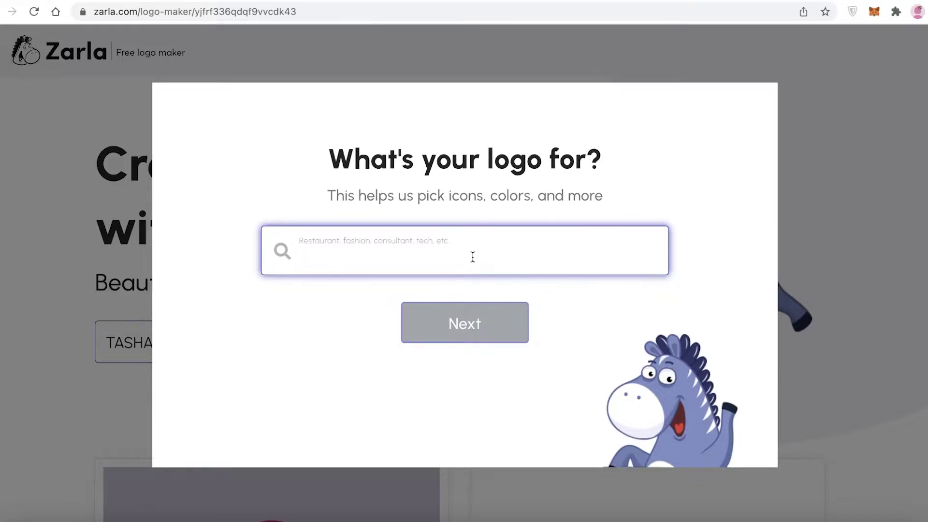
{"action": "type", "text": "salo"}
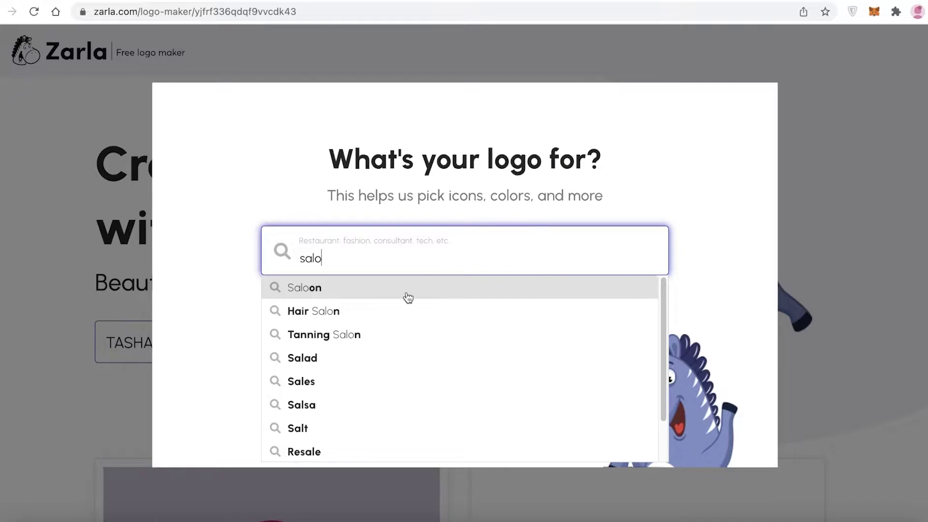
{"action": "left_click", "coordinate": [403, 289]}
{"action": "left_click", "coordinate": [437, 321]}
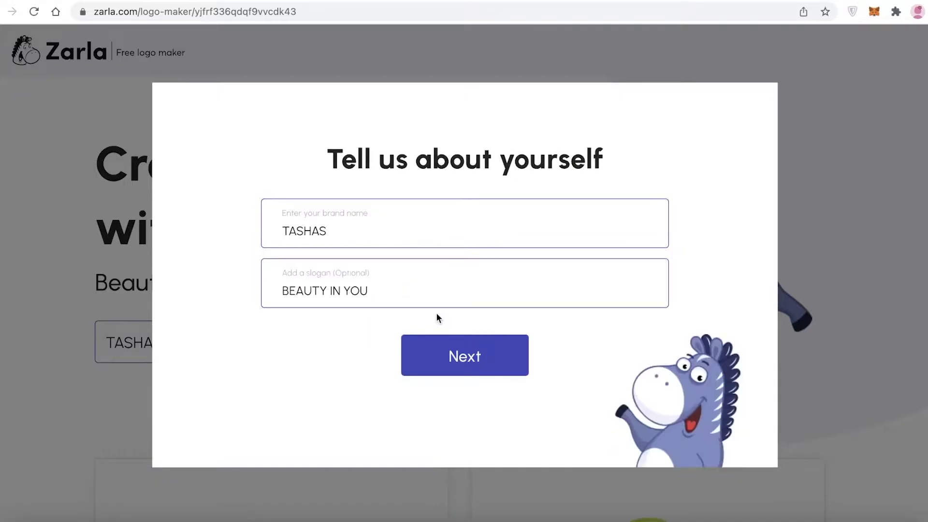
Change the slogan to 'Beauty in You' and confirm it.
{"action": "left_click", "coordinate": [431, 289]}
{"action": "key", "text": "alt+shift+Left"}
{"action": "key", "text": "alt+shift+Left"}
{"action": "key", "text": "alt+shift+Left"}
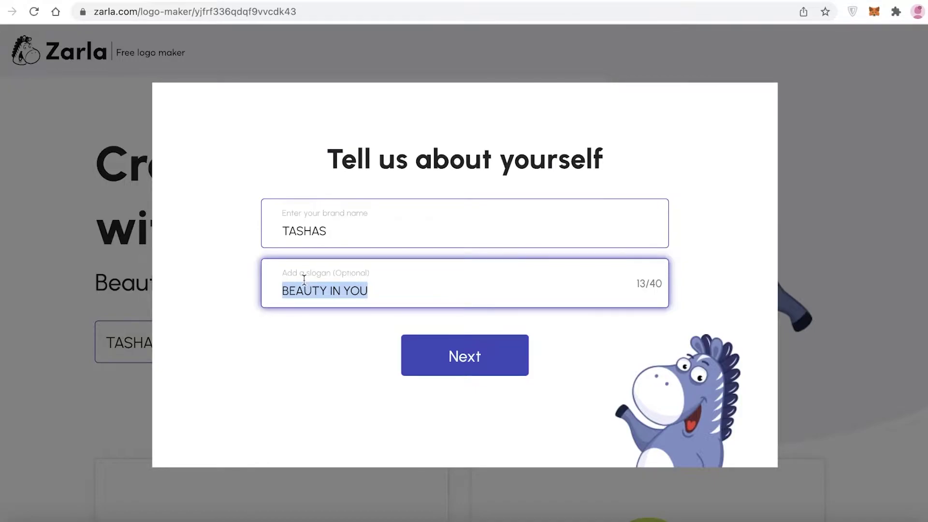
{"action": "key", "text": "BackSpace"}
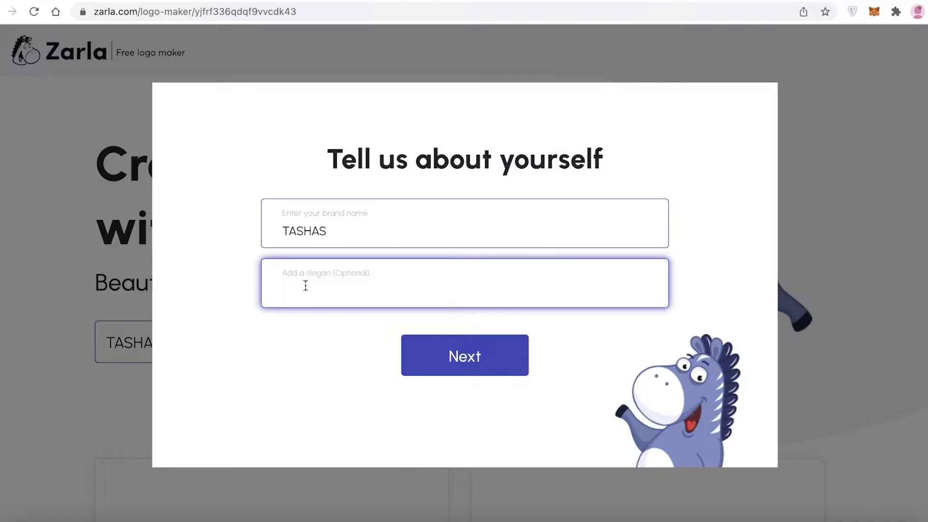
{"action": "type", "text": "Beauty in Me"}
{"action": "key", "text": "BackSpace"}
{"action": "key", "text": "BackSpace"}
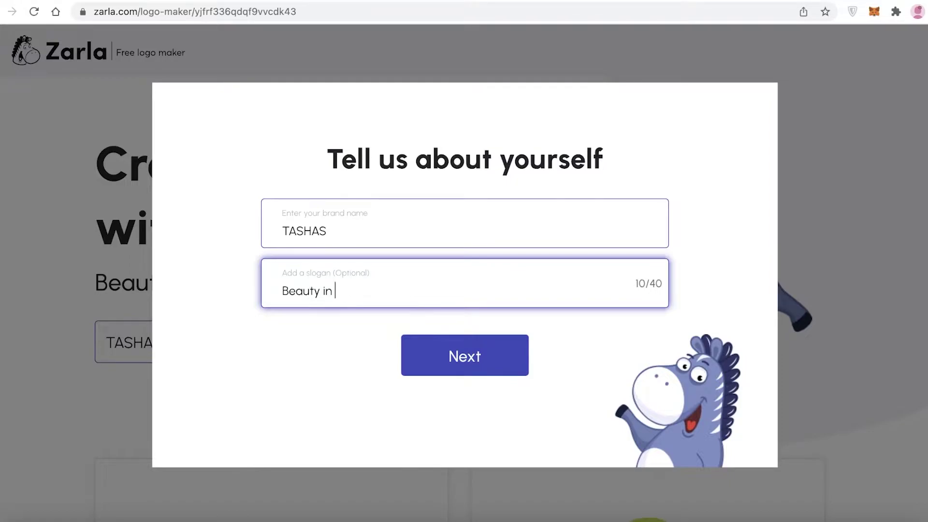
{"action": "type", "text": "You"}
{"action": "left_click", "coordinate": [429, 367]}
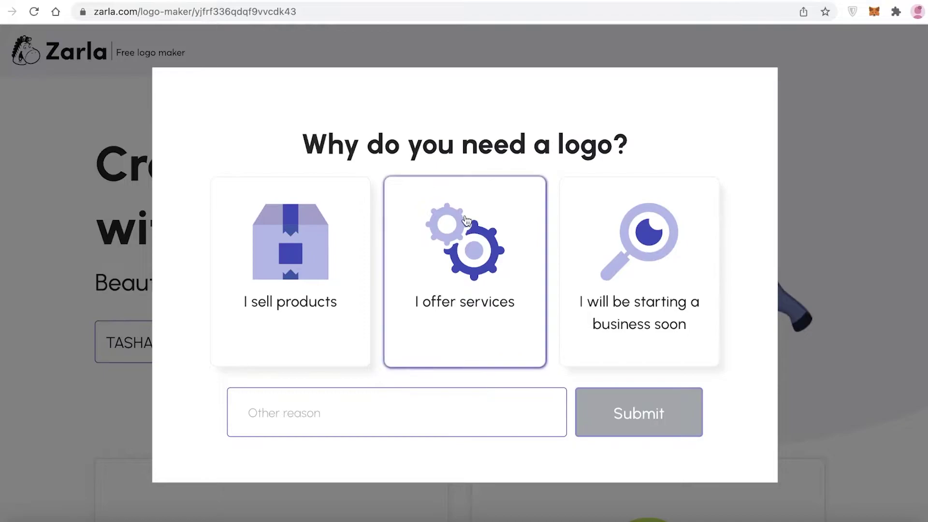
Say the business is starting soon, then preview the icon library and return.
{"action": "left_click", "coordinate": [603, 256]}
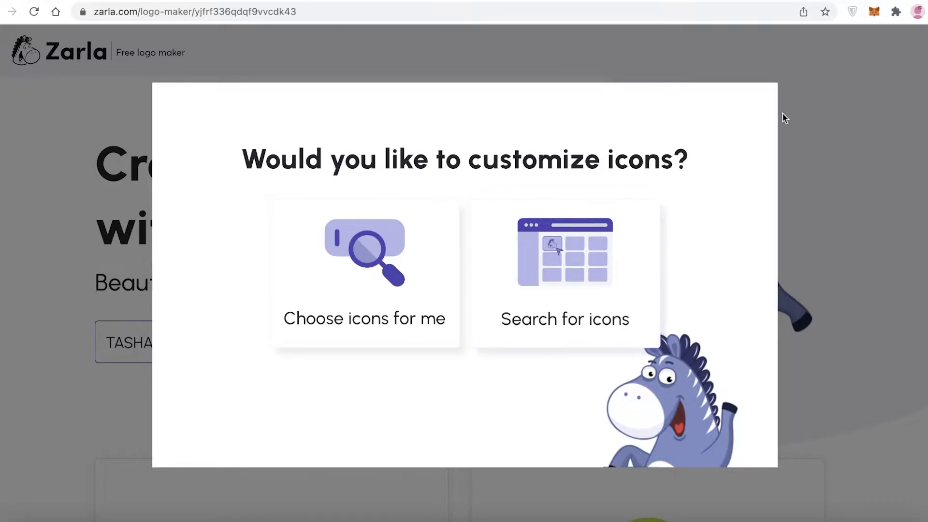
{"action": "left_click", "coordinate": [614, 269]}
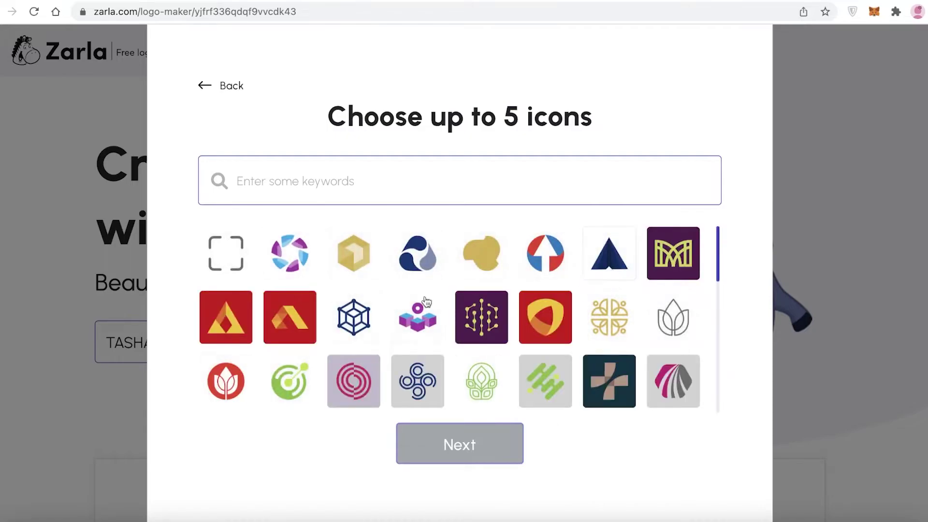
{"action": "scroll", "coordinate": [495, 268], "scroll_direction": "down", "scroll_amount": 5}
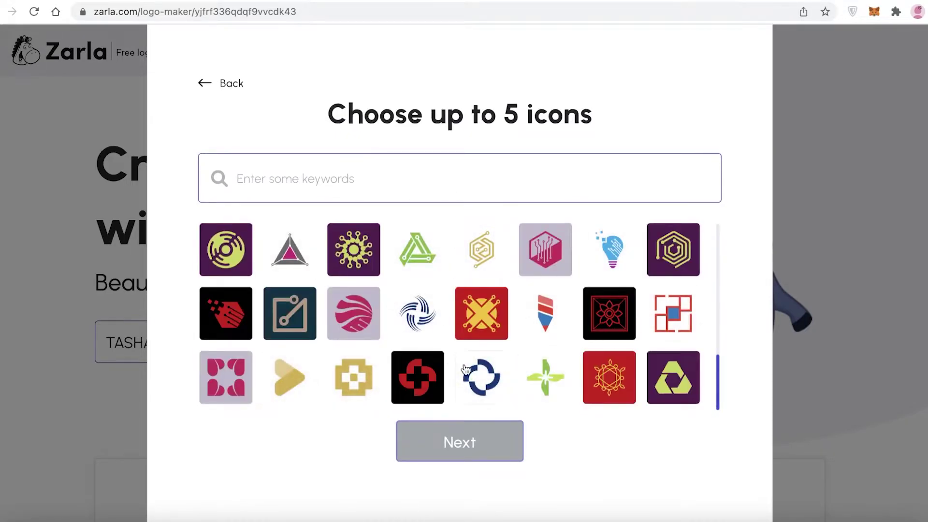
{"action": "scroll", "coordinate": [464, 370], "scroll_direction": "up", "scroll_amount": 5}
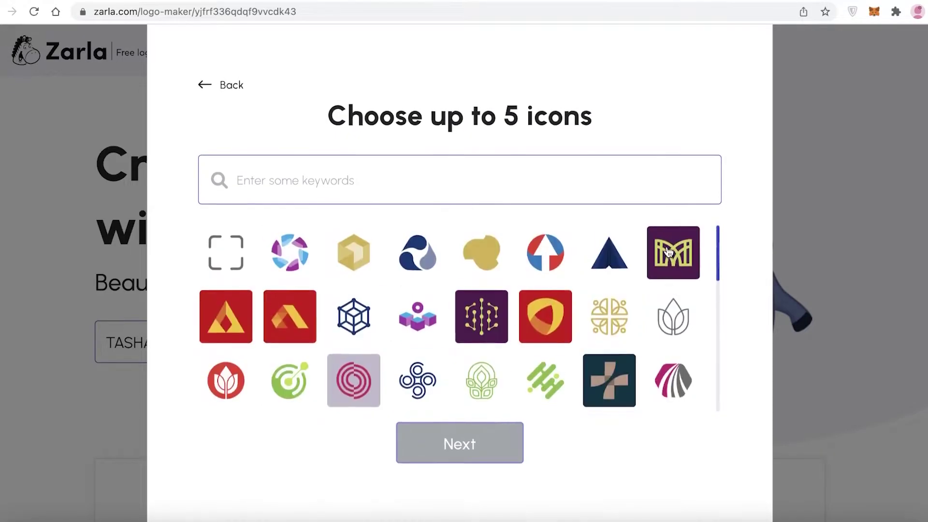
{"action": "left_click", "coordinate": [234, 89]}
{"action": "left_click", "coordinate": [340, 228]}
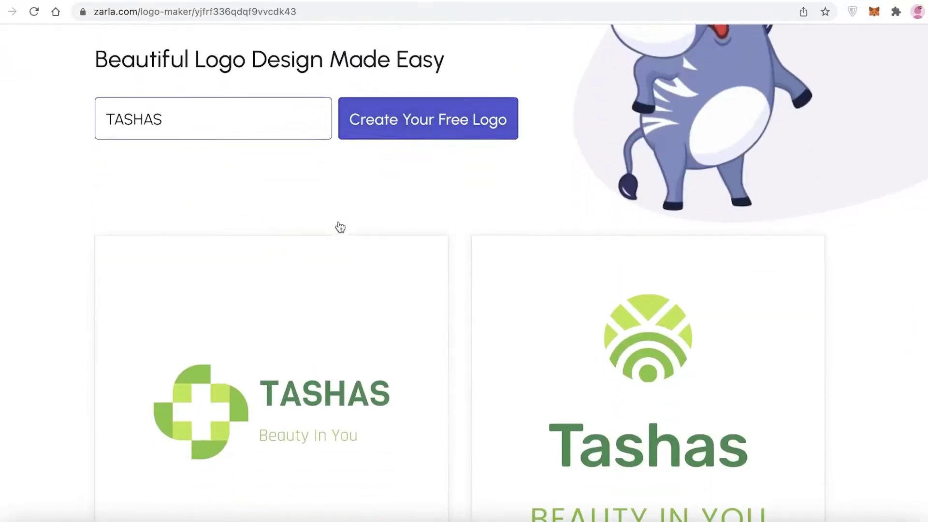
{"action": "scroll", "coordinate": [791, 288], "scroll_direction": "down", "scroll_amount": 20}
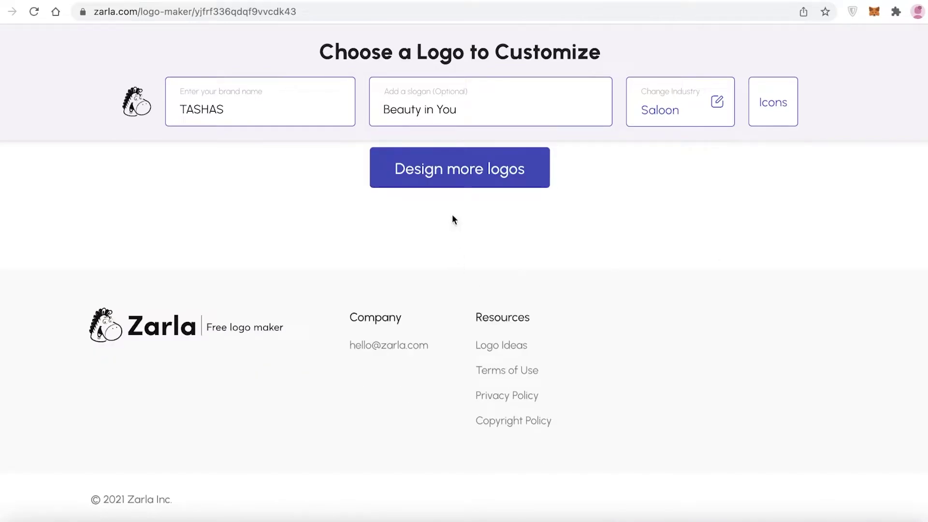
{"action": "left_click", "coordinate": [473, 183]}
{"action": "scroll", "coordinate": [549, 251], "scroll_direction": "down", "scroll_amount": 9}
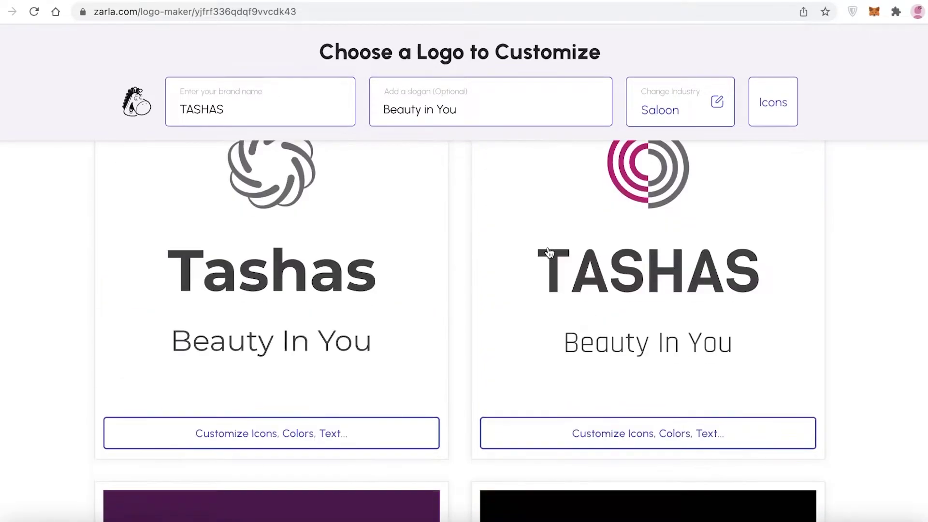
{"action": "scroll", "coordinate": [549, 251], "scroll_direction": "down", "scroll_amount": 15}
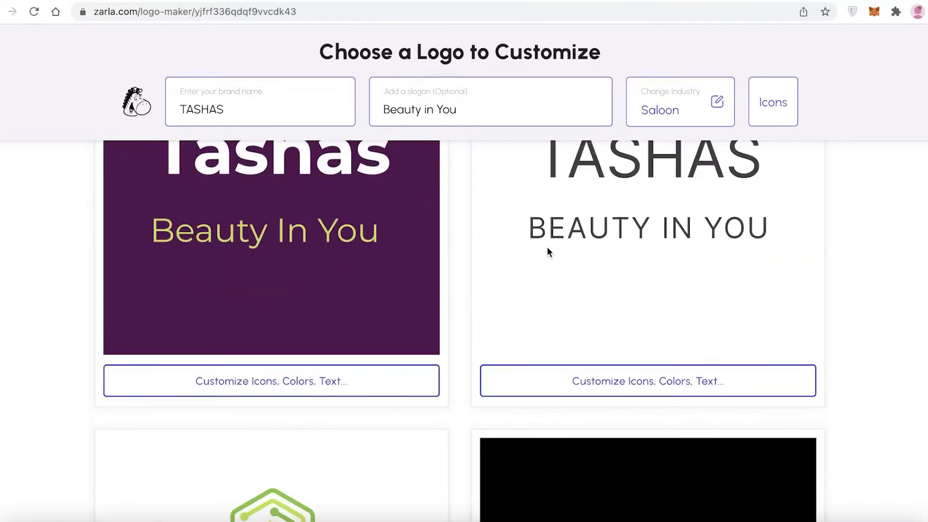
{"action": "scroll", "coordinate": [547, 251], "scroll_direction": "down", "scroll_amount": 15}
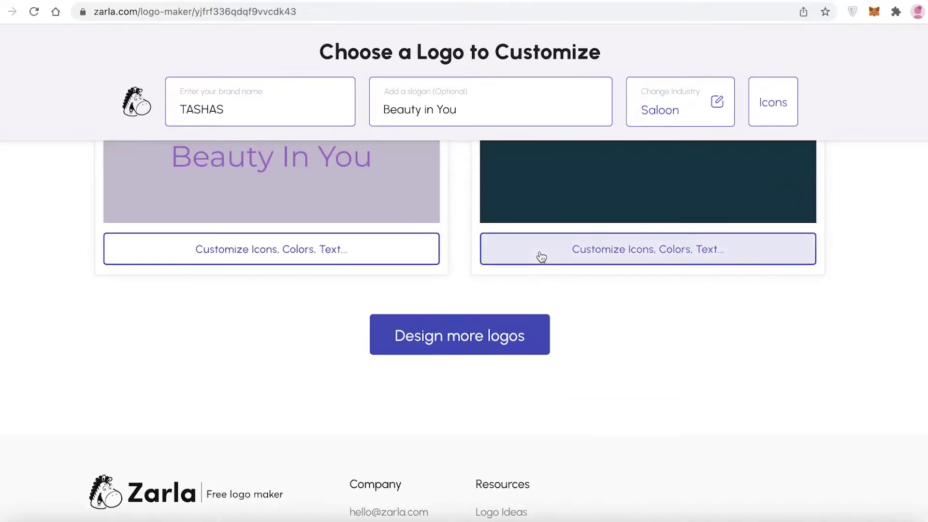
{"action": "left_click", "coordinate": [437, 329]}
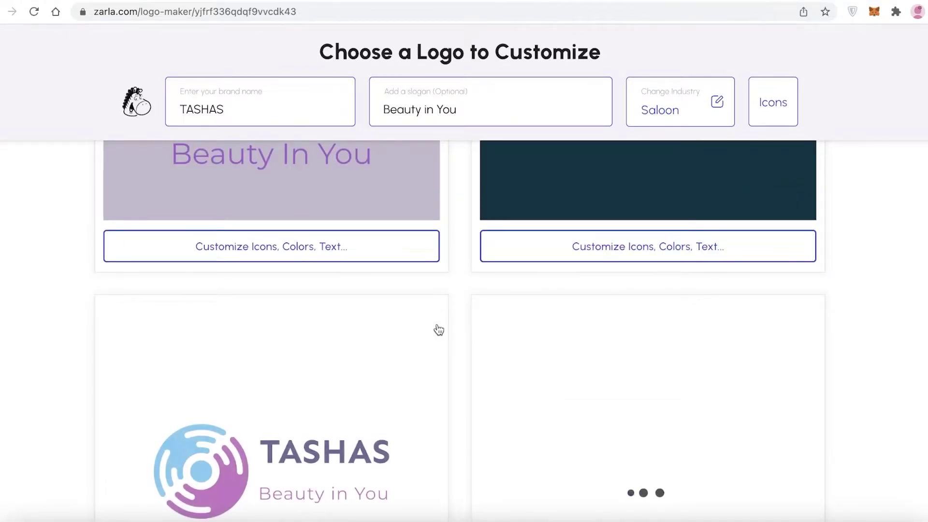
{"action": "scroll", "coordinate": [439, 330], "scroll_direction": "down", "scroll_amount": 10}
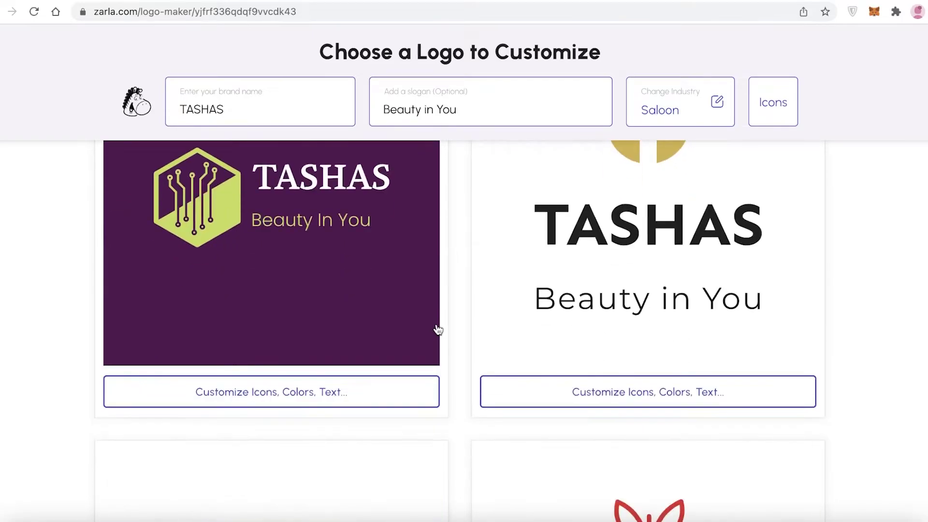
{"action": "scroll", "coordinate": [439, 330], "scroll_direction": "down", "scroll_amount": 7}
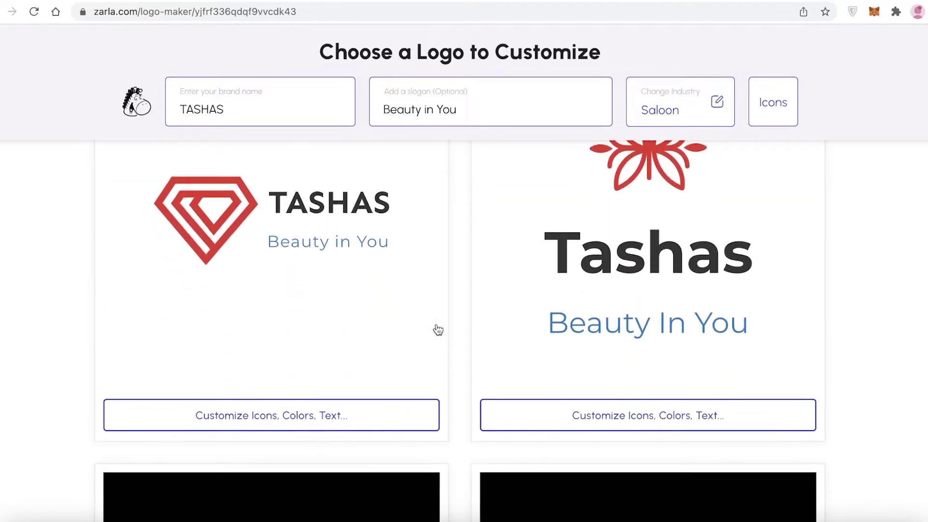
{"action": "scroll", "coordinate": [438, 330], "scroll_direction": "down", "scroll_amount": 10}
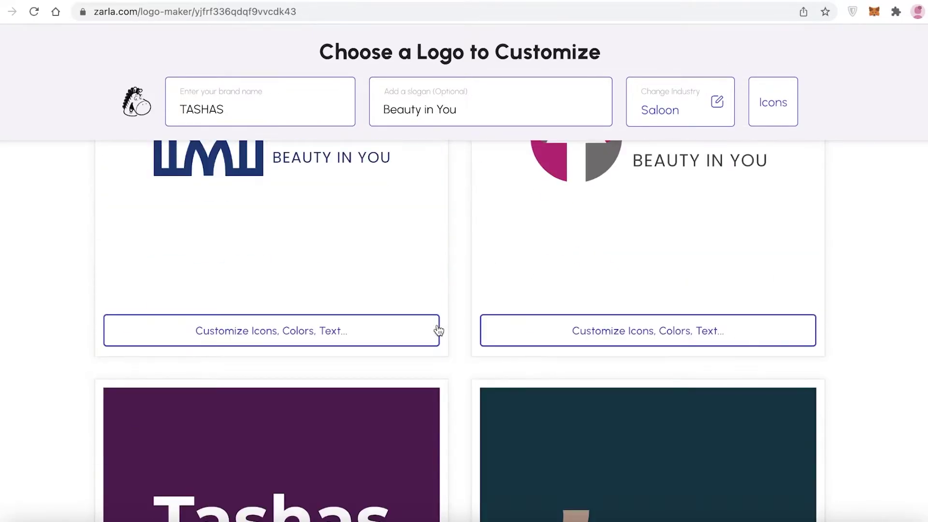
{"action": "scroll", "coordinate": [439, 330], "scroll_direction": "down", "scroll_amount": 10}
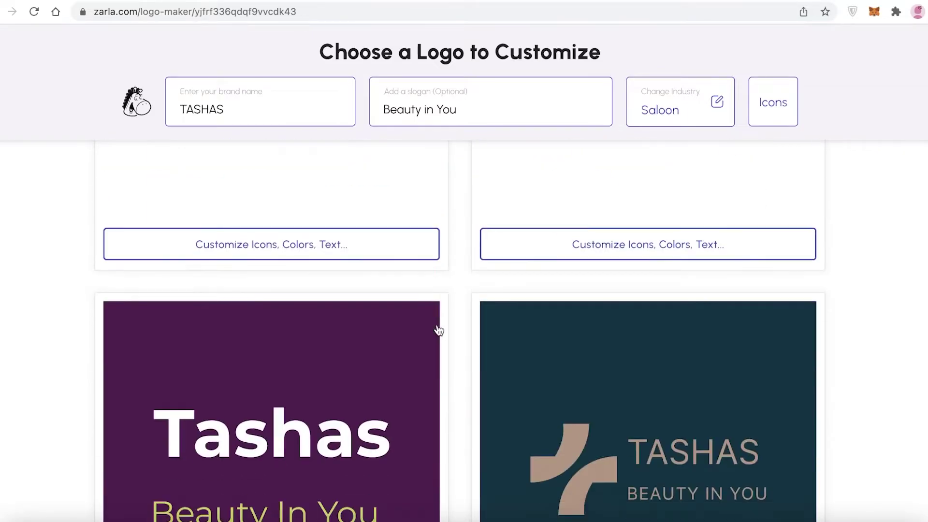
{"action": "scroll", "coordinate": [438, 331], "scroll_direction": "down", "scroll_amount": 10}
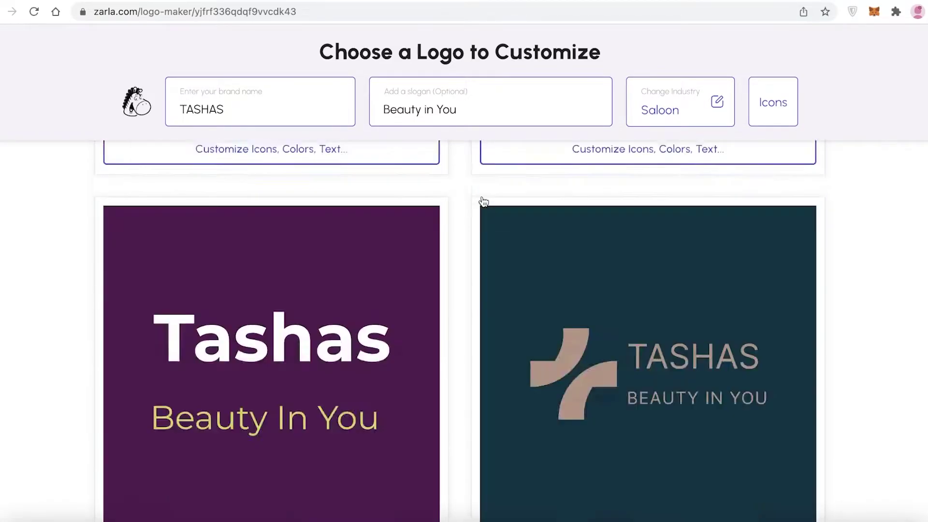
{"action": "scroll", "coordinate": [484, 201], "scroll_direction": "down", "scroll_amount": 10}
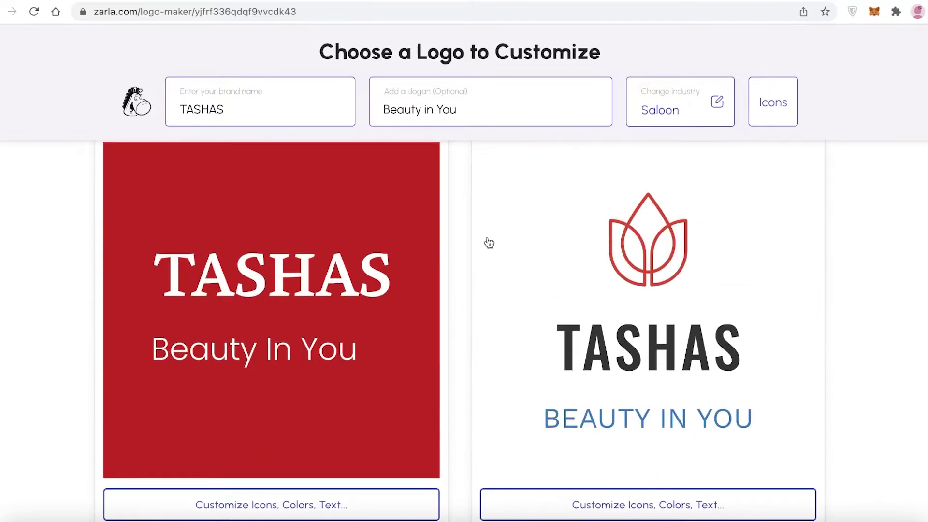
{"action": "scroll", "coordinate": [489, 243], "scroll_direction": "down", "scroll_amount": 10}
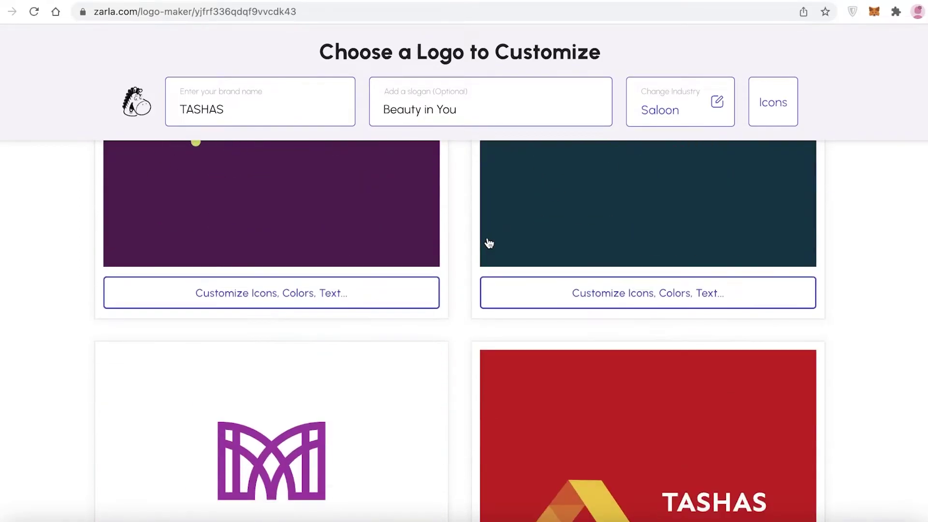
{"action": "scroll", "coordinate": [489, 244], "scroll_direction": "down", "scroll_amount": 10}
{"action": "scroll", "coordinate": [489, 243], "scroll_direction": "down", "scroll_amount": 10}
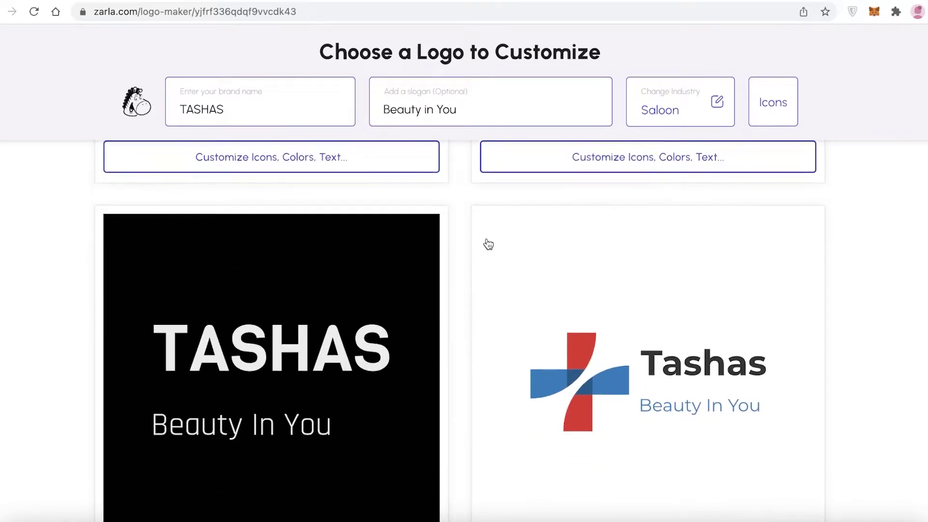
{"action": "scroll", "coordinate": [488, 244], "scroll_direction": "up", "scroll_amount": 2}
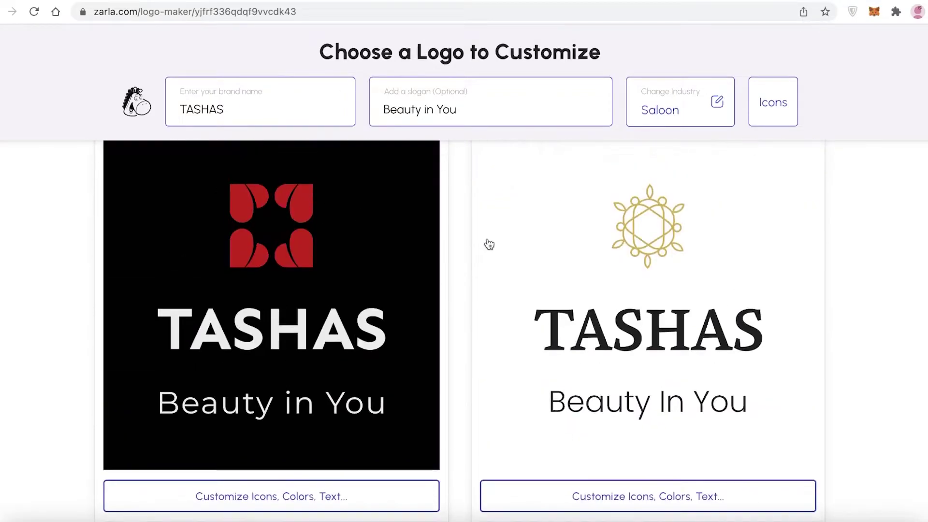
{"action": "scroll", "coordinate": [486, 244], "scroll_direction": "down", "scroll_amount": 1}
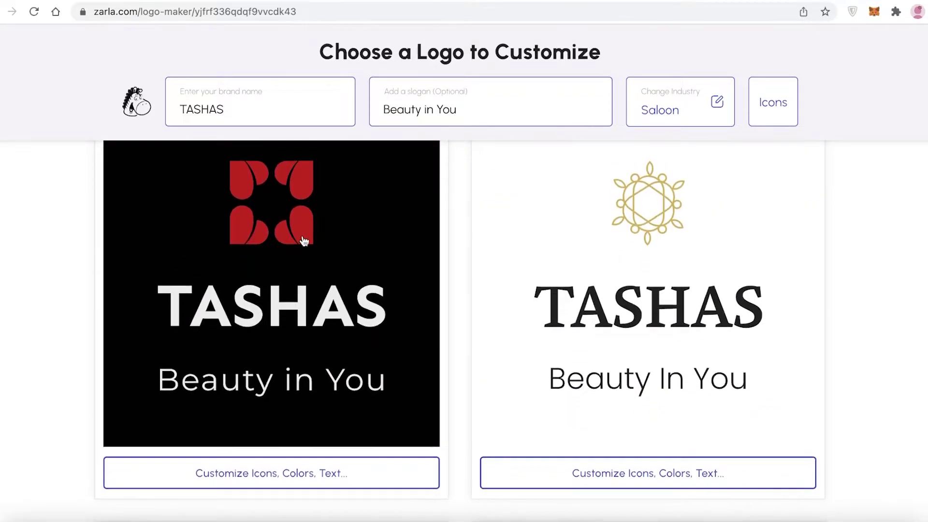
{"action": "scroll", "coordinate": [305, 242], "scroll_direction": "up", "scroll_amount": 1}
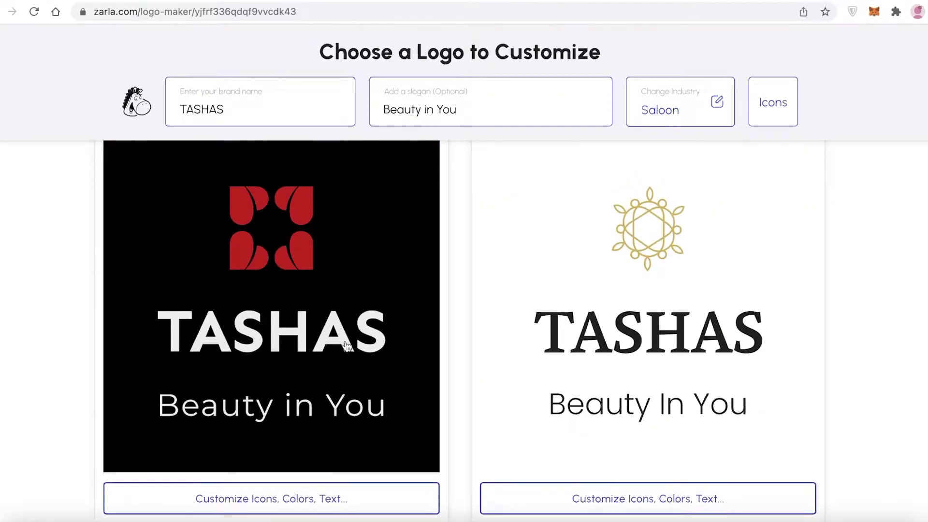
Open the black TASHAS logo with the red icon and review its T-shirt and phone mockups.
{"action": "left_click", "coordinate": [318, 338]}
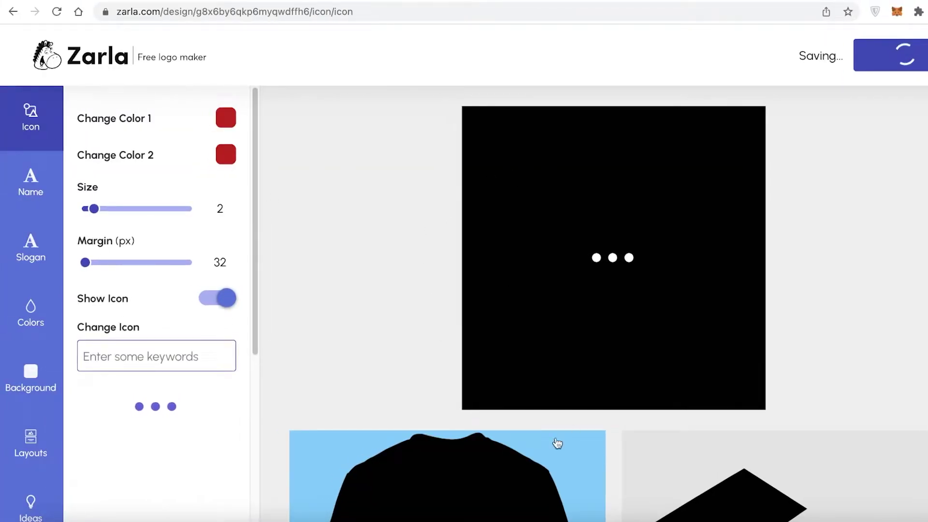
{"action": "scroll", "coordinate": [800, 194], "scroll_direction": "down", "scroll_amount": 5}
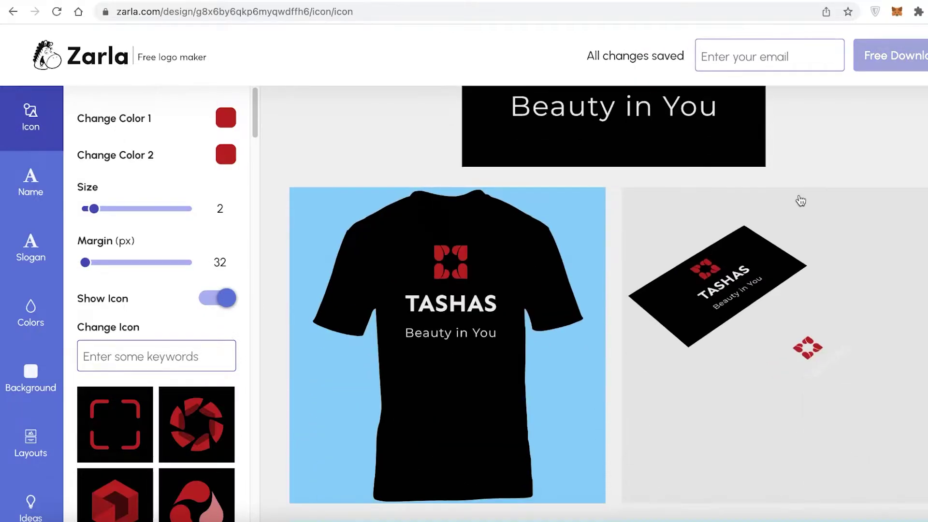
{"action": "scroll", "coordinate": [187, 398], "scroll_direction": "down", "scroll_amount": 10}
{"action": "scroll", "coordinate": [187, 398], "scroll_direction": "up", "scroll_amount": 10}
{"action": "scroll", "coordinate": [528, 330], "scroll_direction": "up", "scroll_amount": 3}
{"action": "scroll", "coordinate": [529, 333], "scroll_direction": "down", "scroll_amount": 10}
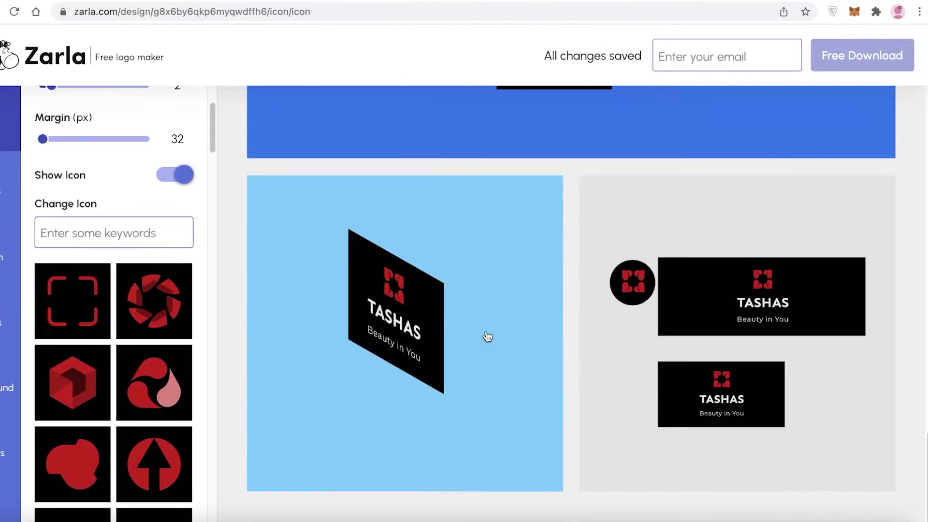
{"action": "scroll", "coordinate": [488, 336], "scroll_direction": "up", "scroll_amount": 10}
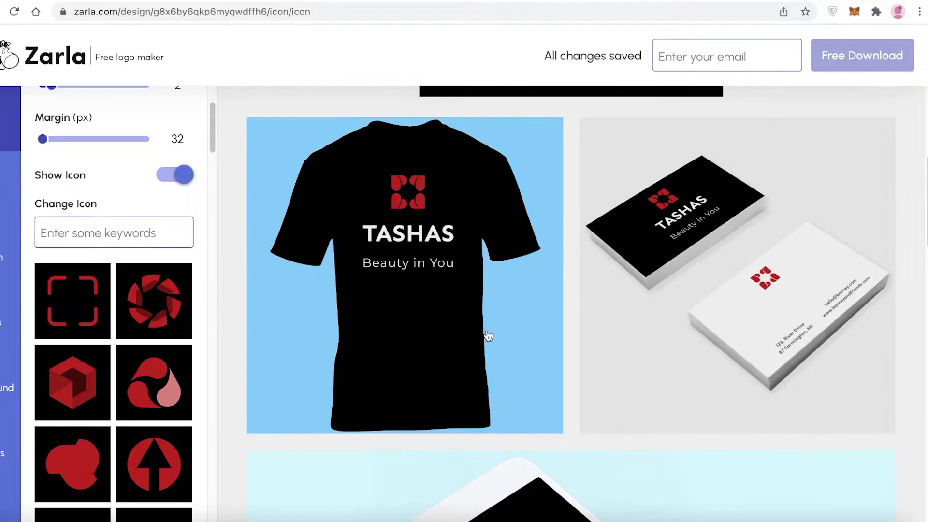
{"action": "scroll", "coordinate": [560, 297], "scroll_direction": "down", "scroll_amount": 15}
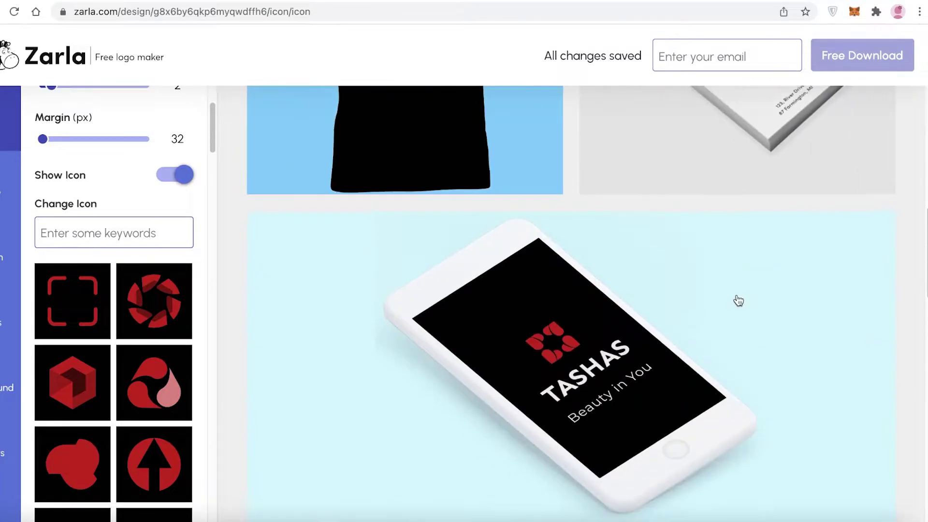
{"action": "scroll", "coordinate": [691, 321], "scroll_direction": "down", "scroll_amount": 3}
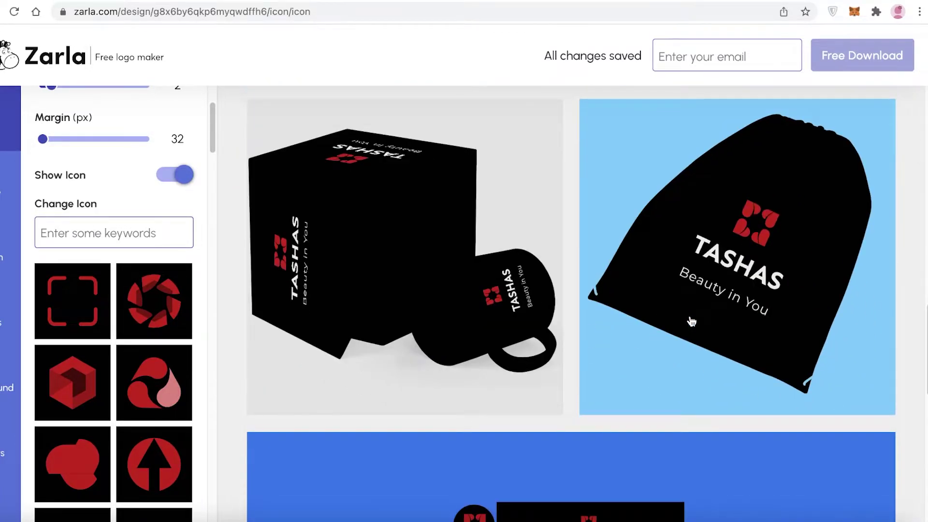
{"action": "scroll", "coordinate": [692, 321], "scroll_direction": "down", "scroll_amount": 6}
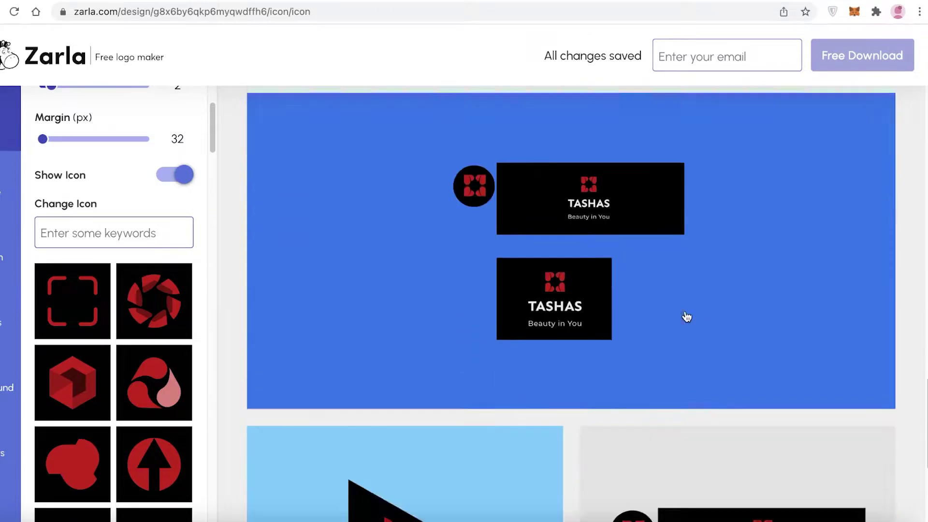
{"action": "scroll", "coordinate": [686, 317], "scroll_direction": "up", "scroll_amount": 7}
{"action": "scroll", "coordinate": [687, 316], "scroll_direction": "down", "scroll_amount": 11}
{"action": "scroll", "coordinate": [547, 312], "scroll_direction": "up", "scroll_amount": 15}
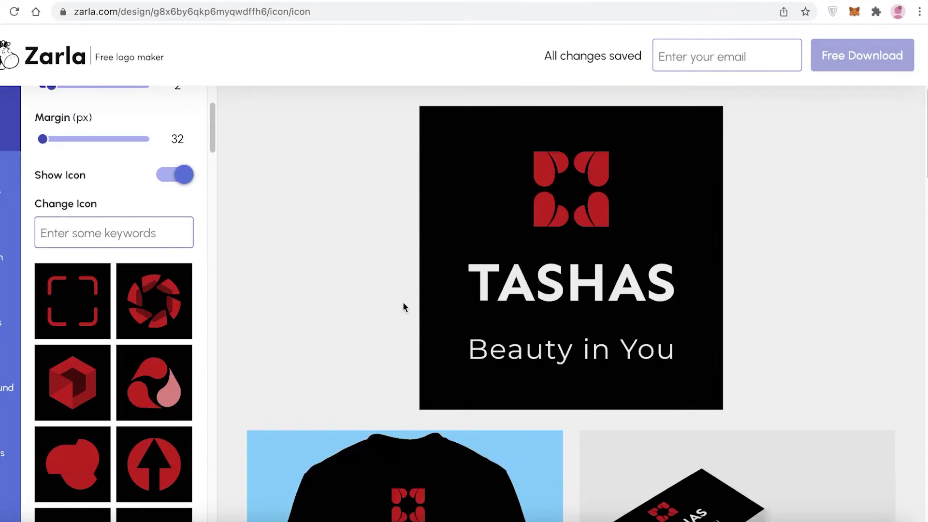
{"action": "scroll", "coordinate": [190, 235], "scroll_direction": "up", "scroll_amount": 3}
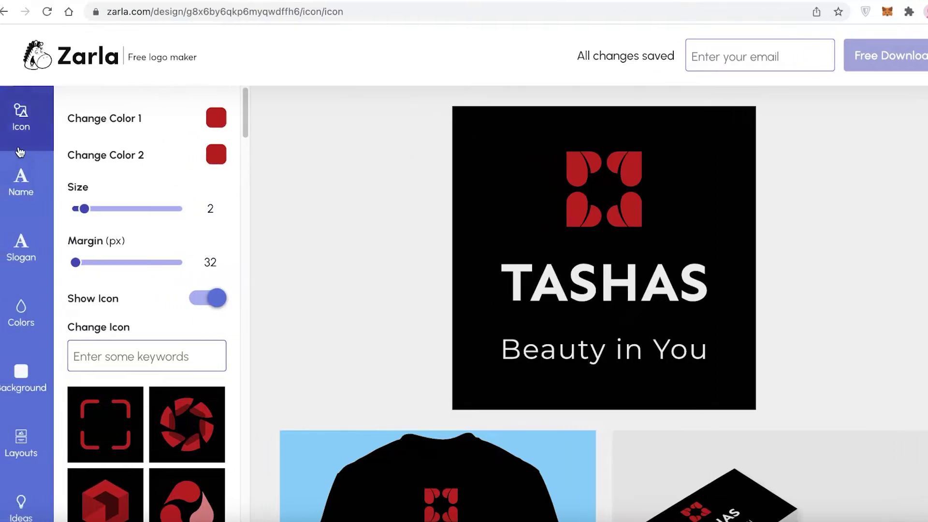
{"action": "left_click", "coordinate": [22, 437]}
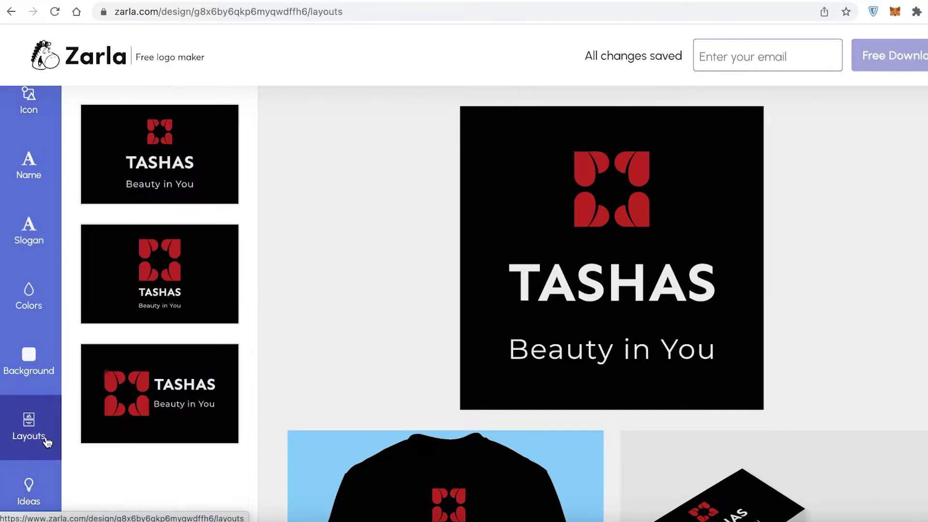
{"action": "left_click", "coordinate": [28, 377]}
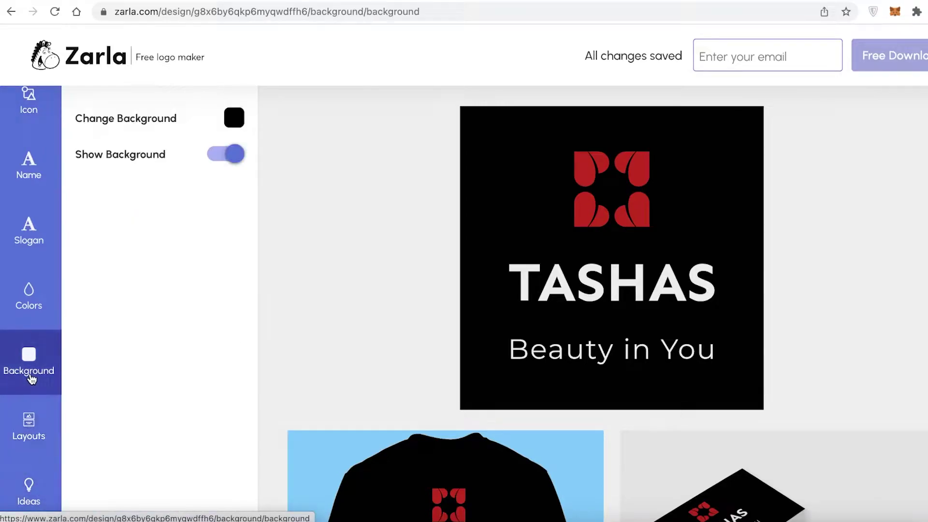
{"action": "left_click", "coordinate": [38, 241]}
{"action": "left_click", "coordinate": [37, 177]}
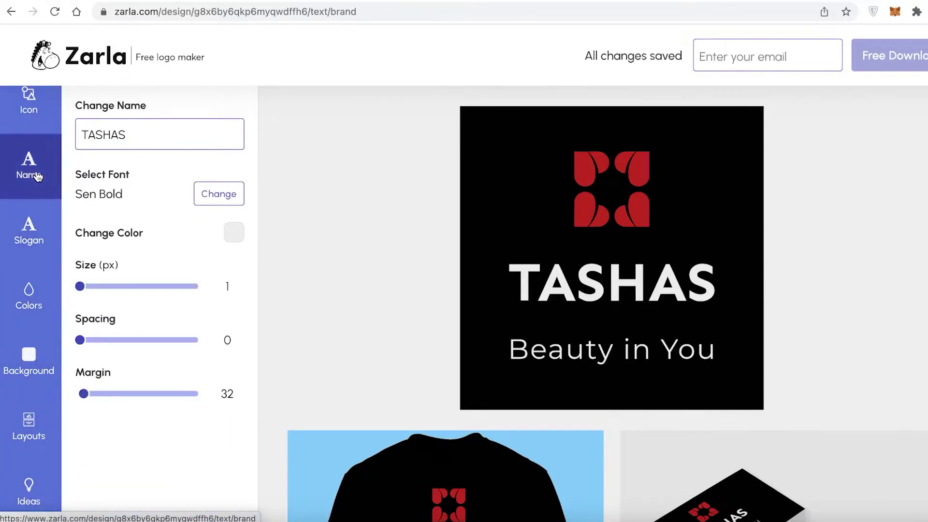
{"action": "left_click", "coordinate": [29, 104]}
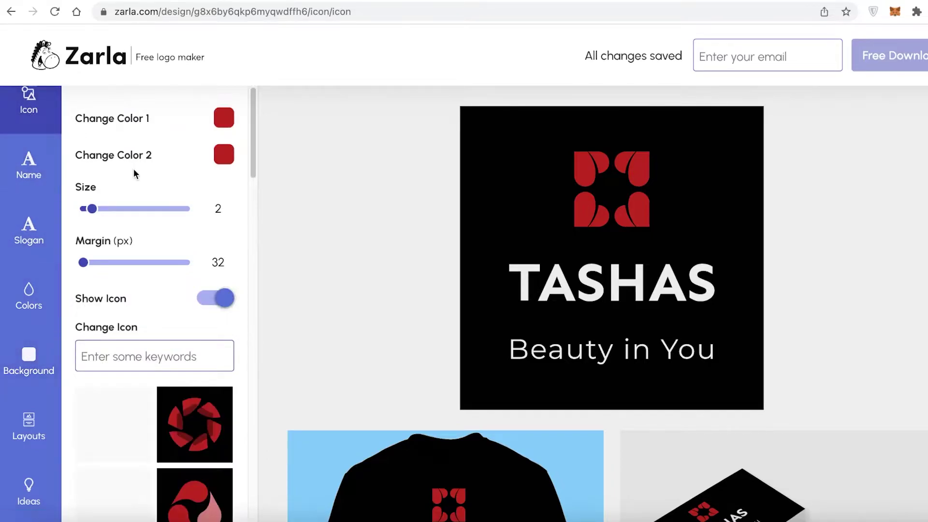
{"action": "scroll", "coordinate": [143, 325], "scroll_direction": "down", "scroll_amount": 5}
{"action": "scroll", "coordinate": [150, 341], "scroll_direction": "down", "scroll_amount": 7}
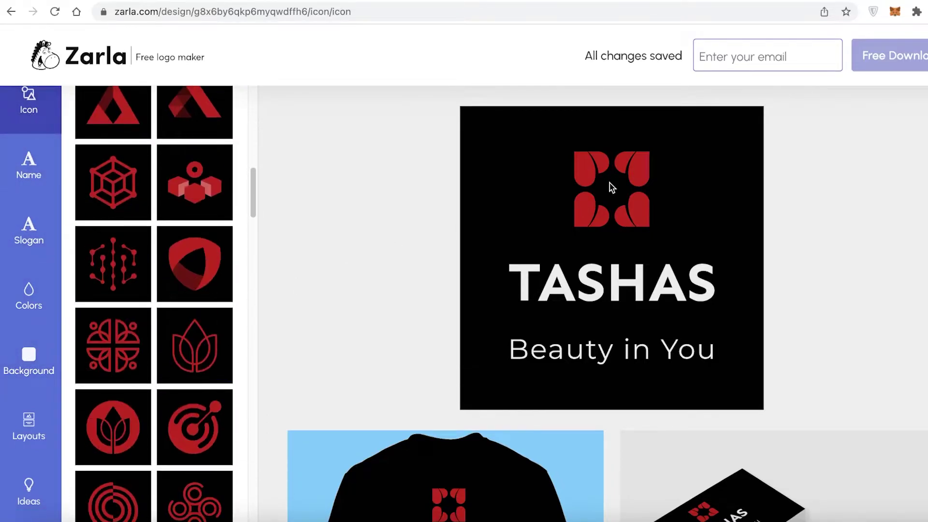
{"action": "scroll", "coordinate": [534, 253], "scroll_direction": "down", "scroll_amount": 3}
{"action": "scroll", "coordinate": [535, 284], "scroll_direction": "up", "scroll_amount": 3}
{"action": "scroll", "coordinate": [179, 342], "scroll_direction": "down", "scroll_amount": 10}
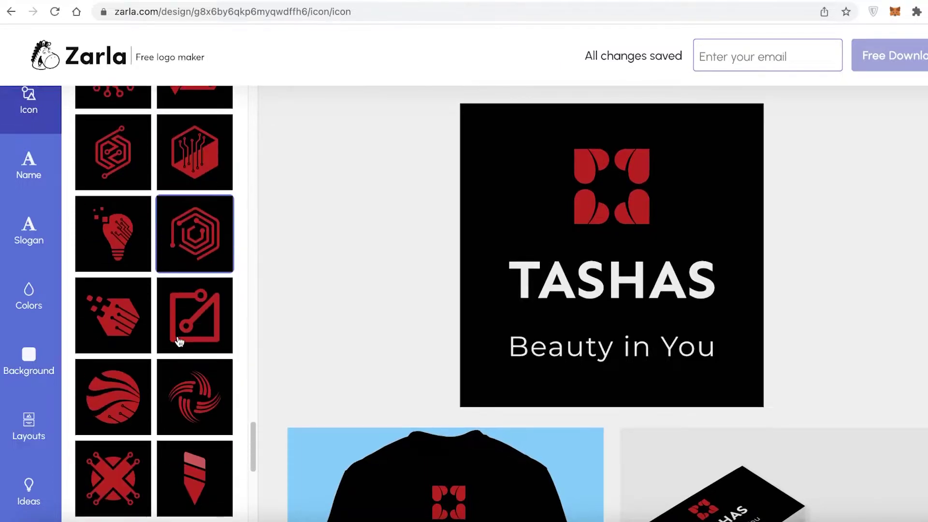
{"action": "scroll", "coordinate": [207, 255], "scroll_direction": "down", "scroll_amount": 2}
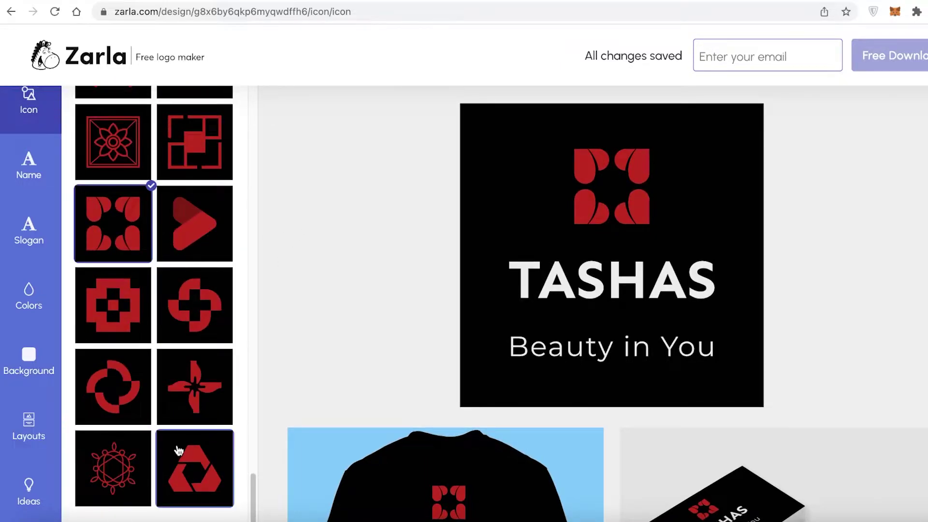
{"action": "scroll", "coordinate": [193, 300], "scroll_direction": "up", "scroll_amount": 5}
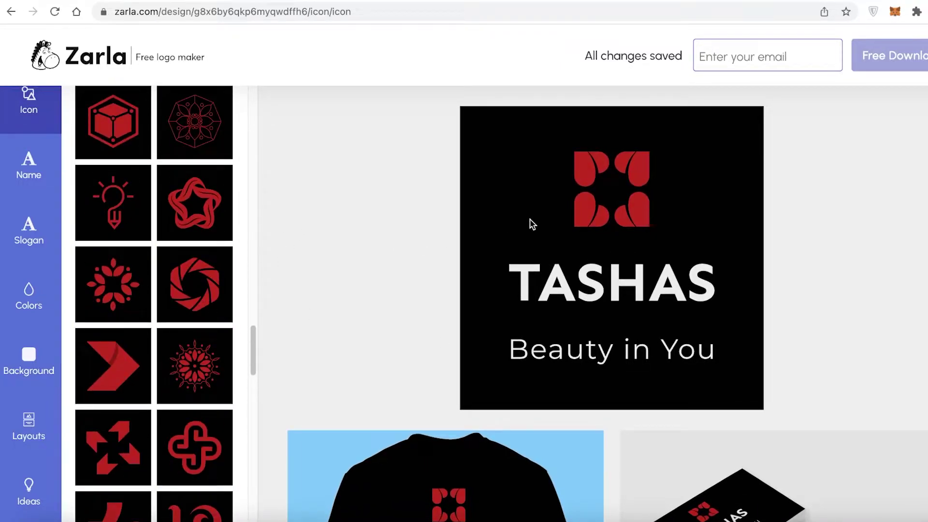
{"action": "scroll", "coordinate": [193, 201], "scroll_direction": "up", "scroll_amount": 15}
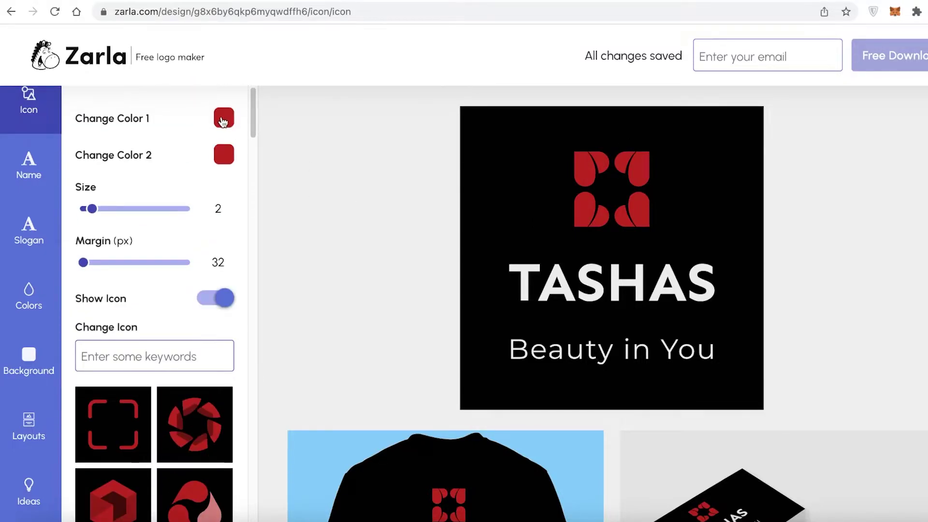
Colour the icon light pink for colour 2 and mauve pink #BD6E7C for colour 1.
{"action": "left_click", "coordinate": [223, 118]}
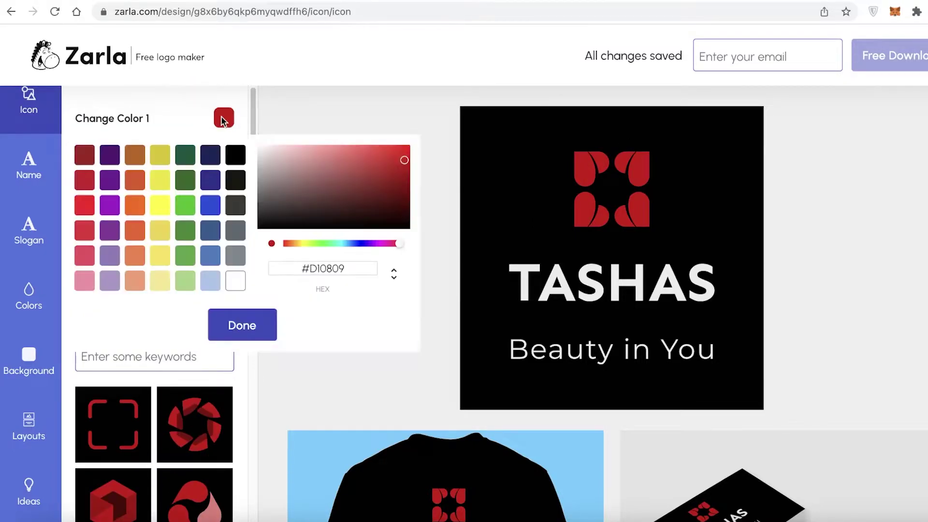
{"action": "left_click", "coordinate": [84, 207]}
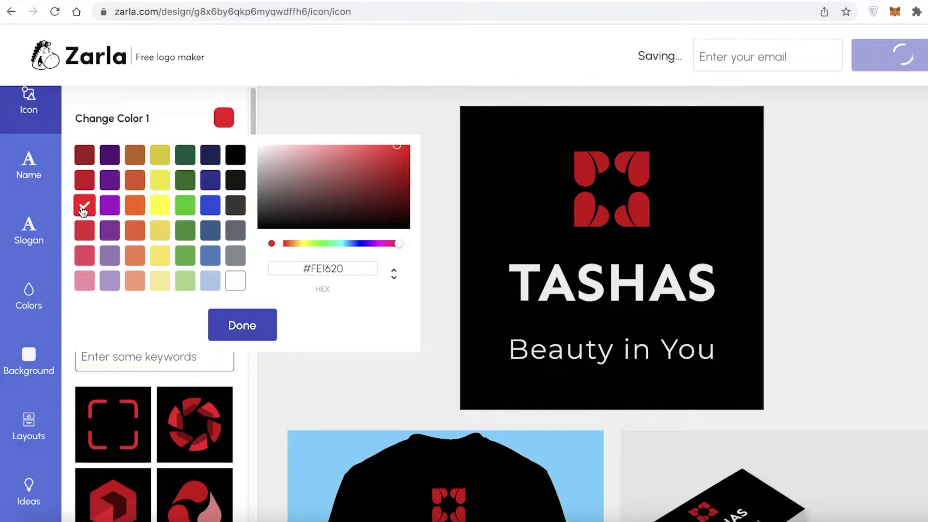
{"action": "left_click", "coordinate": [161, 124]}
{"action": "left_click", "coordinate": [219, 153]}
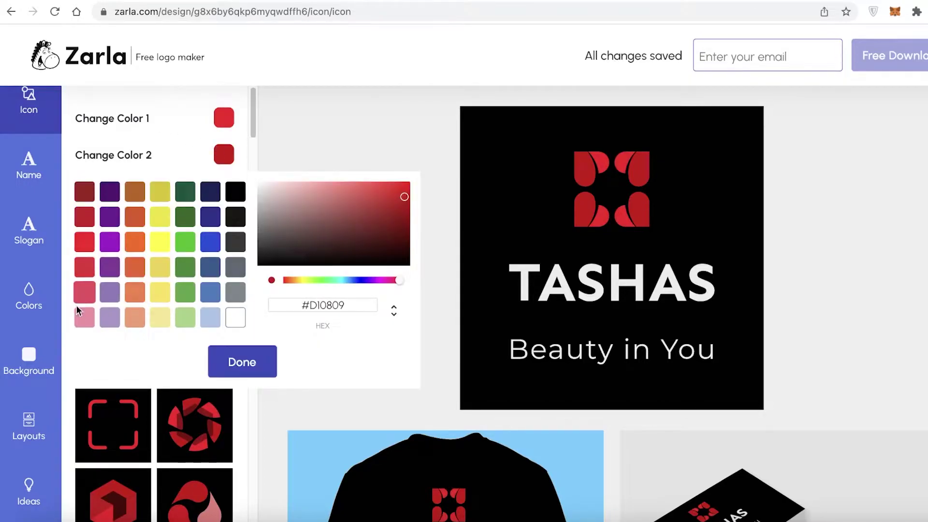
{"action": "left_click", "coordinate": [81, 323]}
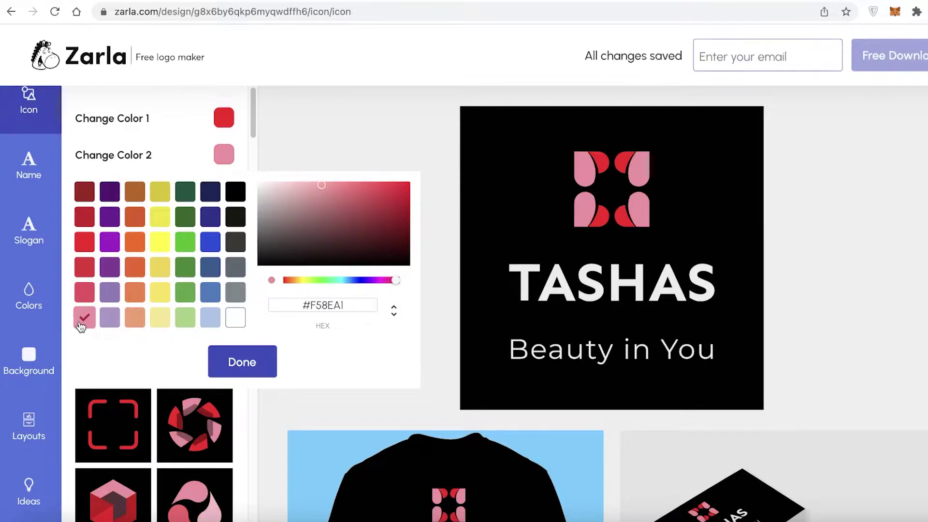
{"action": "left_click", "coordinate": [229, 125]}
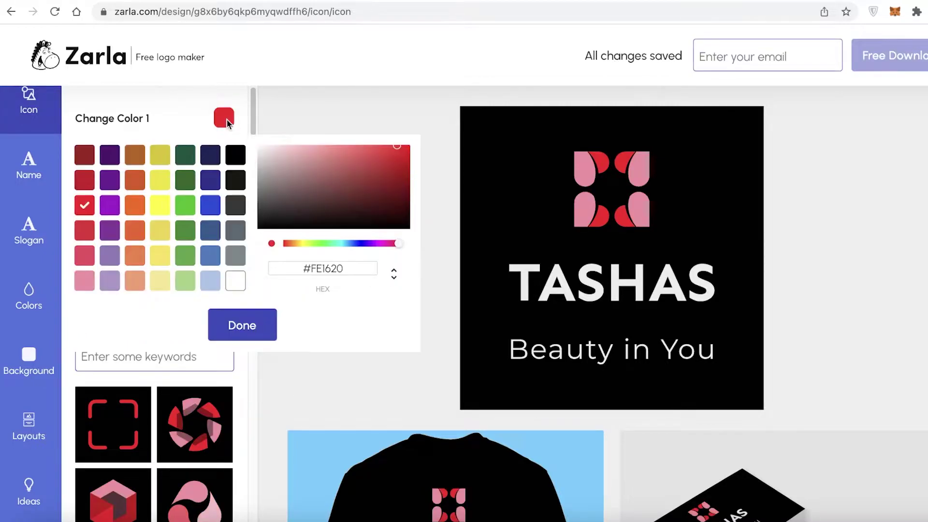
{"action": "left_click", "coordinate": [81, 287]}
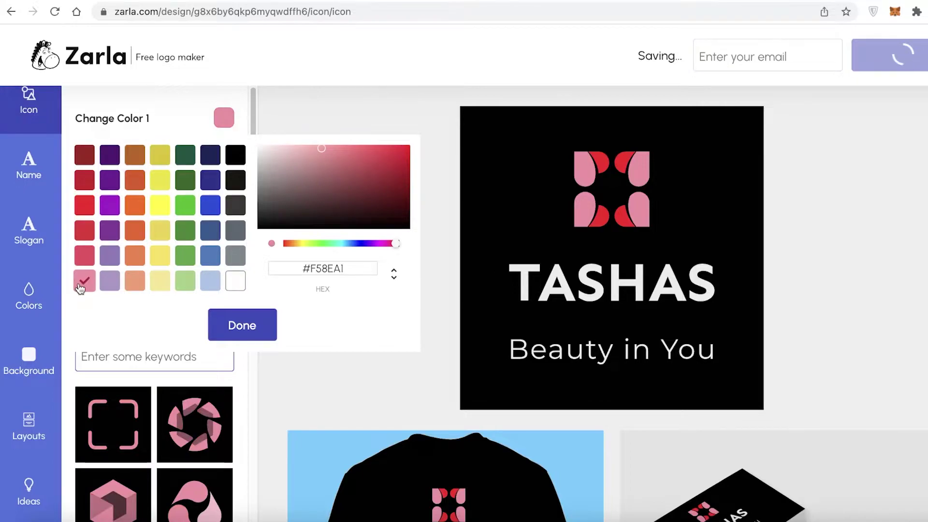
{"action": "left_click", "coordinate": [320, 148]}
{"action": "left_click_drag", "start_coordinate": [321, 156], "coordinate": [321, 167]}
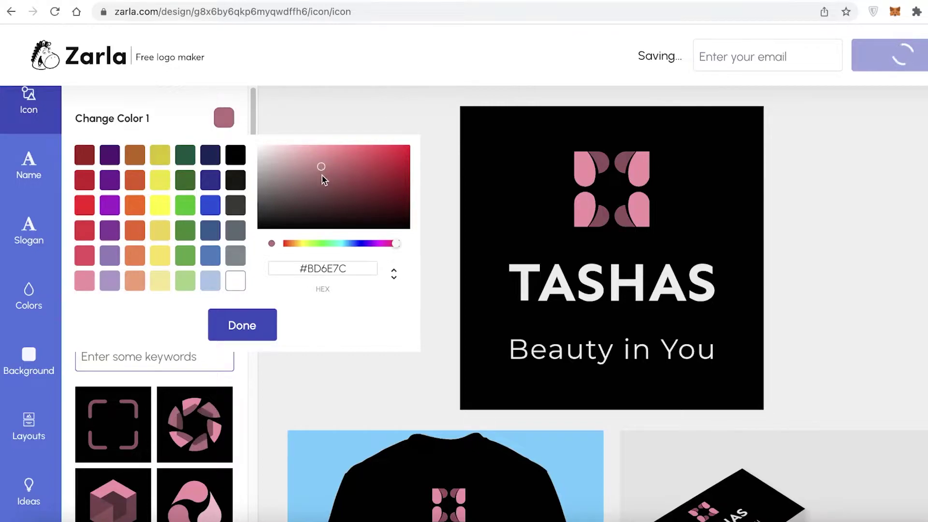
{"action": "left_click", "coordinate": [347, 118]}
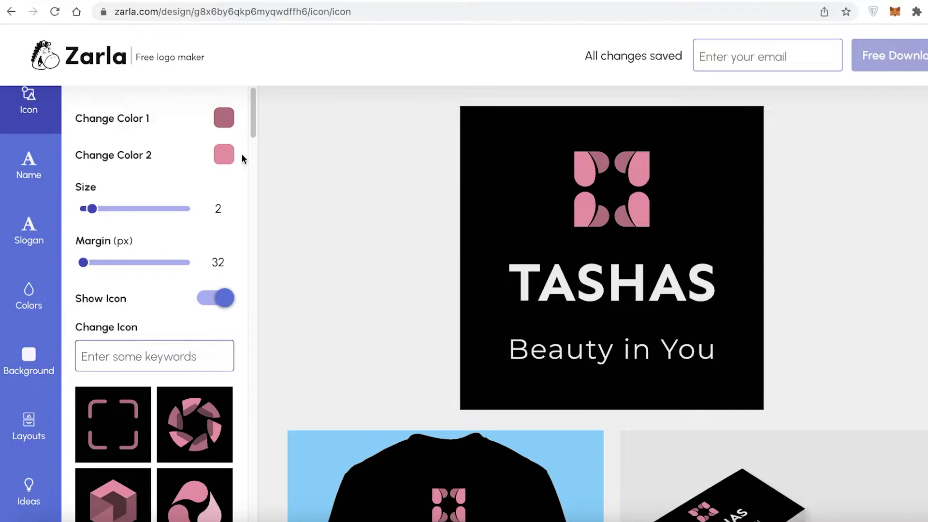
{"action": "left_click", "coordinate": [29, 165]}
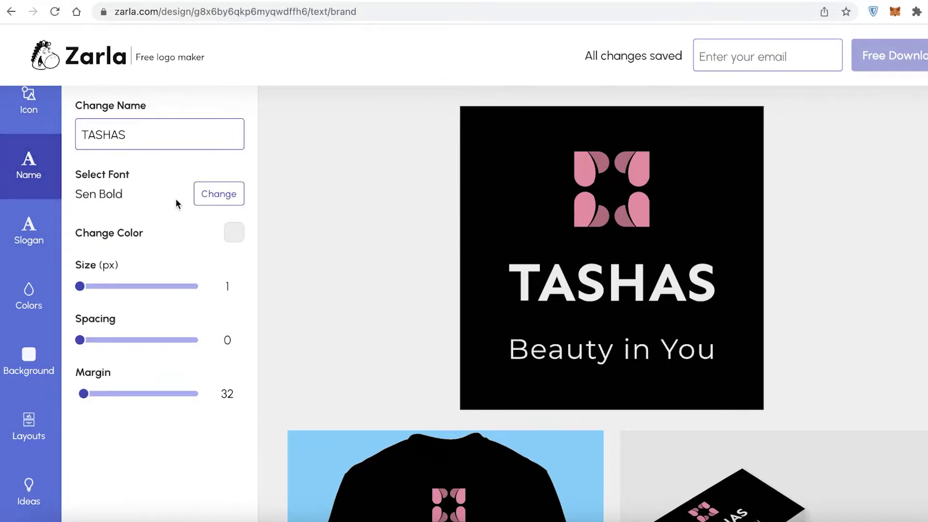
Try other fonts and larger sizes for TASHAS, keeping the original font and size 1.
{"action": "left_click", "coordinate": [217, 195]}
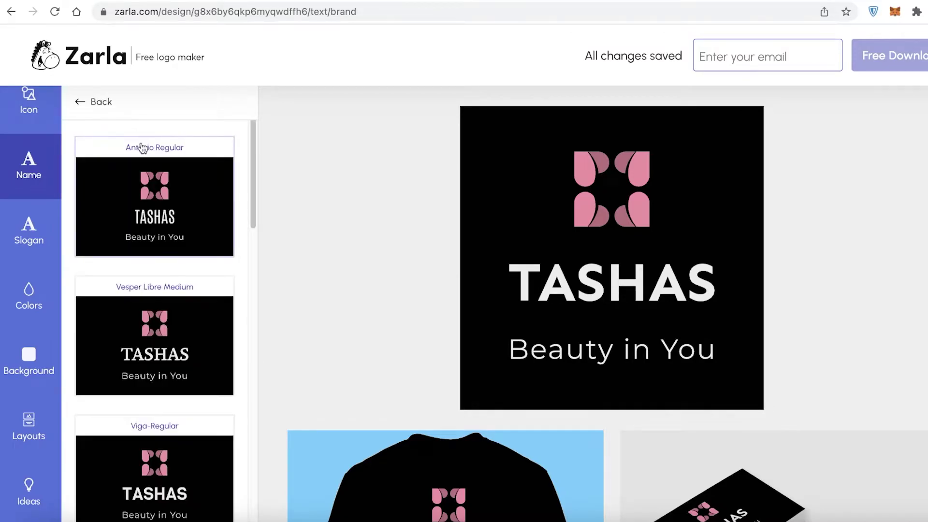
{"action": "scroll", "coordinate": [112, 282], "scroll_direction": "down", "scroll_amount": 2}
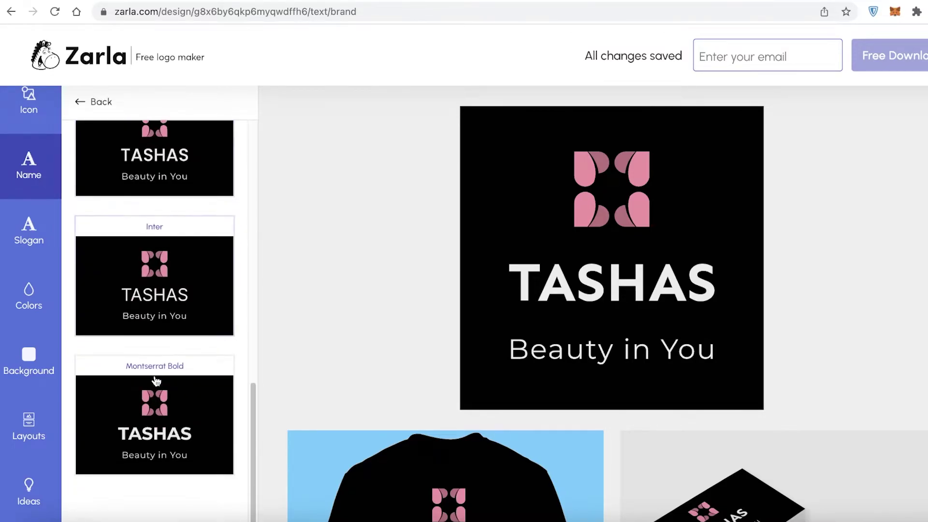
{"action": "left_click", "coordinate": [97, 104]}
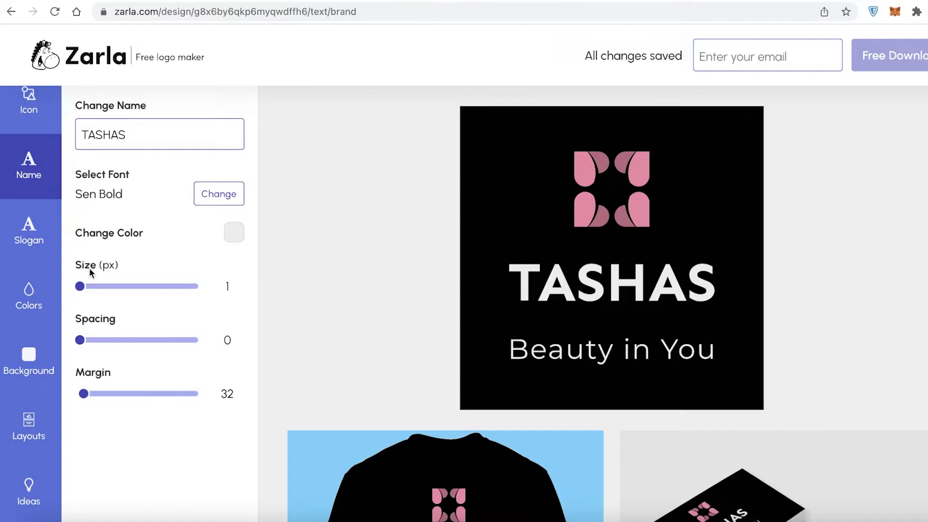
{"action": "left_click_drag", "start_coordinate": [84, 286], "coordinate": [79, 286]}
{"action": "left_click_drag", "start_coordinate": [90, 288], "coordinate": [169, 285]}
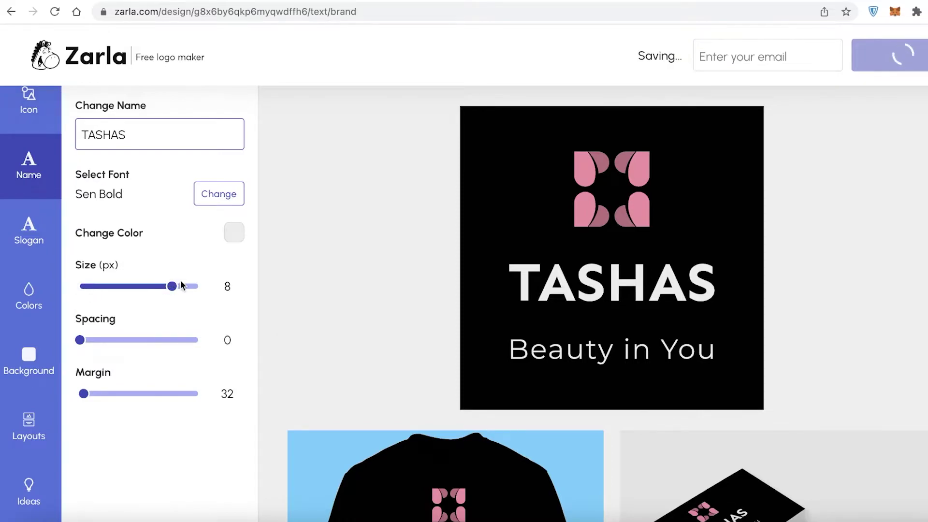
{"action": "left_click_drag", "start_coordinate": [172, 286], "coordinate": [80, 288]}
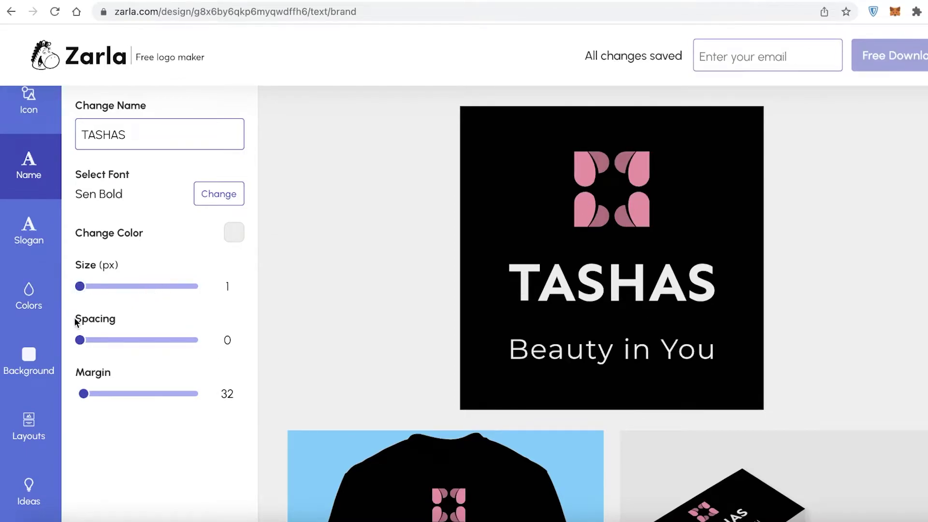
{"action": "left_click", "coordinate": [44, 251]}
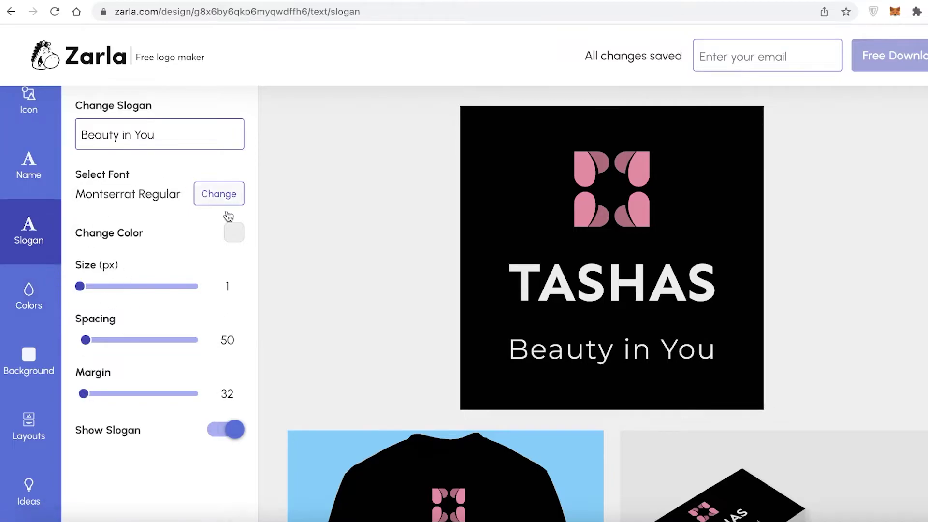
Scroll through the ready-made colour palettes without applying any.
{"action": "left_click", "coordinate": [55, 290]}
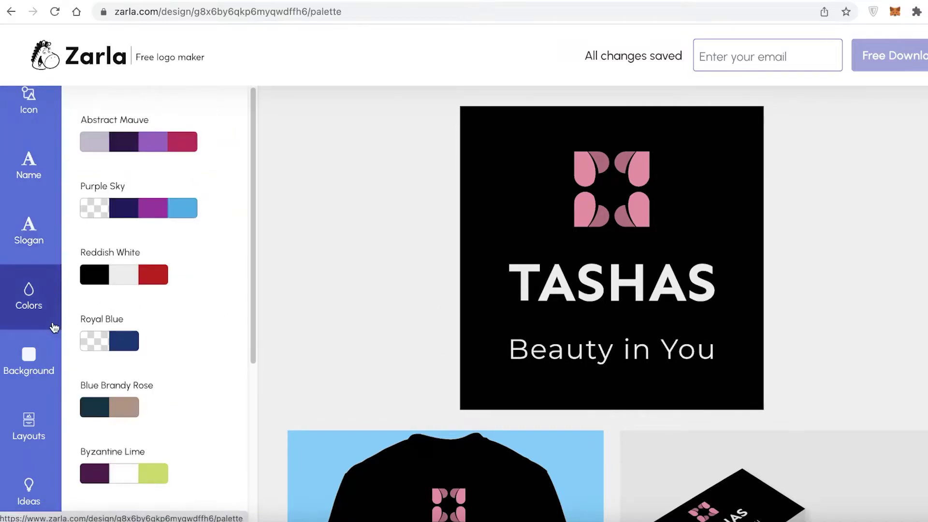
{"action": "scroll", "coordinate": [521, 178], "scroll_direction": "down", "scroll_amount": 5}
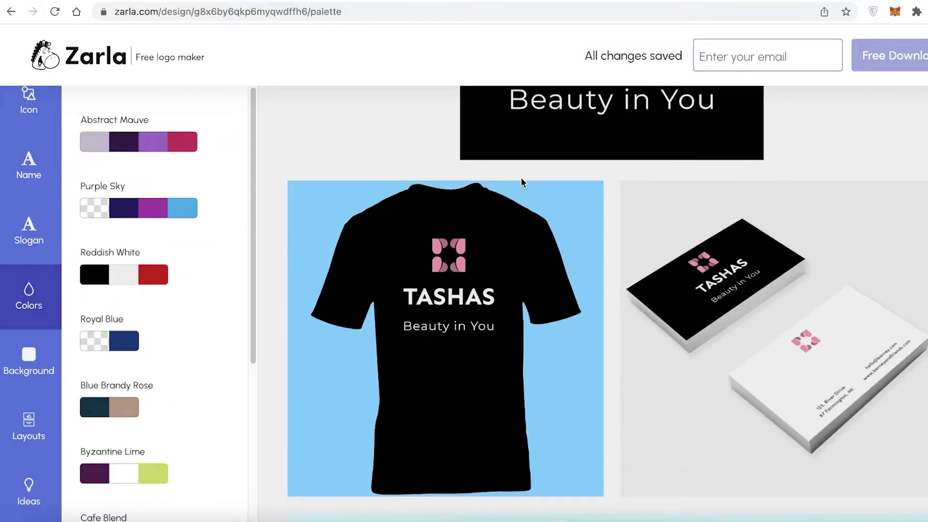
{"action": "scroll", "coordinate": [521, 177], "scroll_direction": "up", "scroll_amount": 5}
{"action": "scroll", "coordinate": [529, 183], "scroll_direction": "up", "scroll_amount": 1}
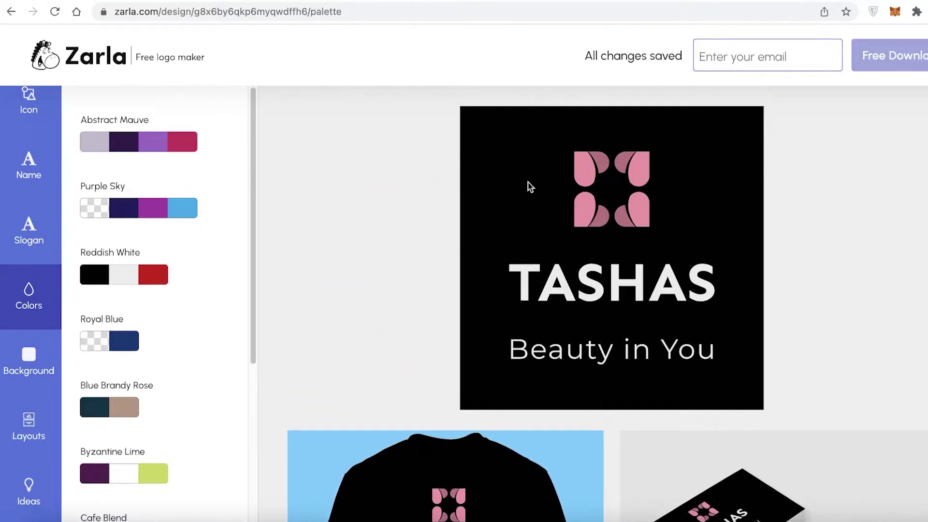
{"action": "scroll", "coordinate": [146, 290], "scroll_direction": "down", "scroll_amount": 5}
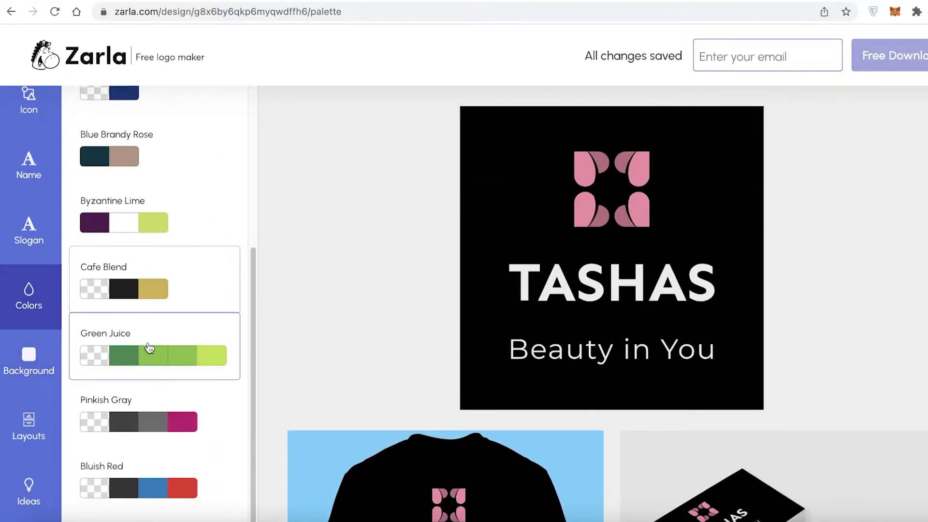
{"action": "scroll", "coordinate": [145, 377], "scroll_direction": "up", "scroll_amount": 5}
{"action": "scroll", "coordinate": [237, 271], "scroll_direction": "down", "scroll_amount": 1}
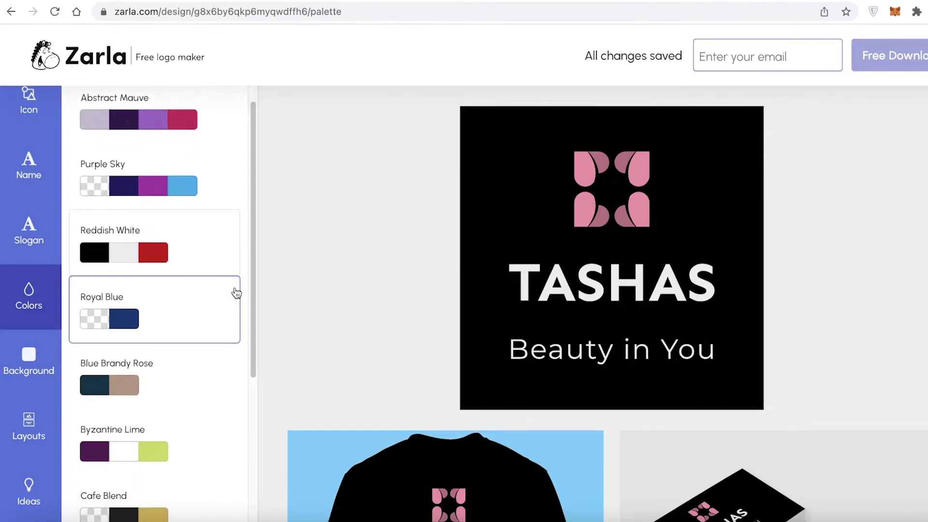
{"action": "left_click", "coordinate": [29, 360]}
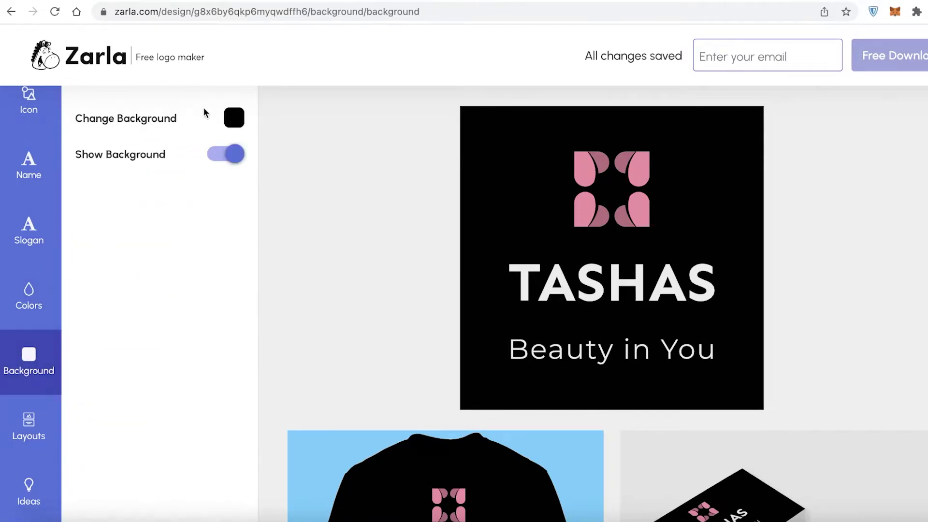
Set the background colour to near-black #181612 after trying purple and dark grey.
{"action": "left_click", "coordinate": [234, 118]}
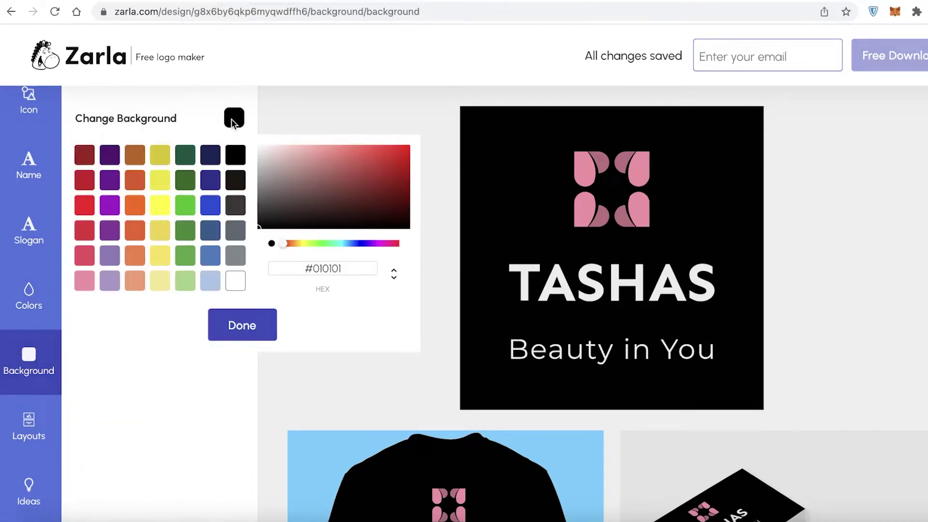
{"action": "left_click", "coordinate": [111, 181]}
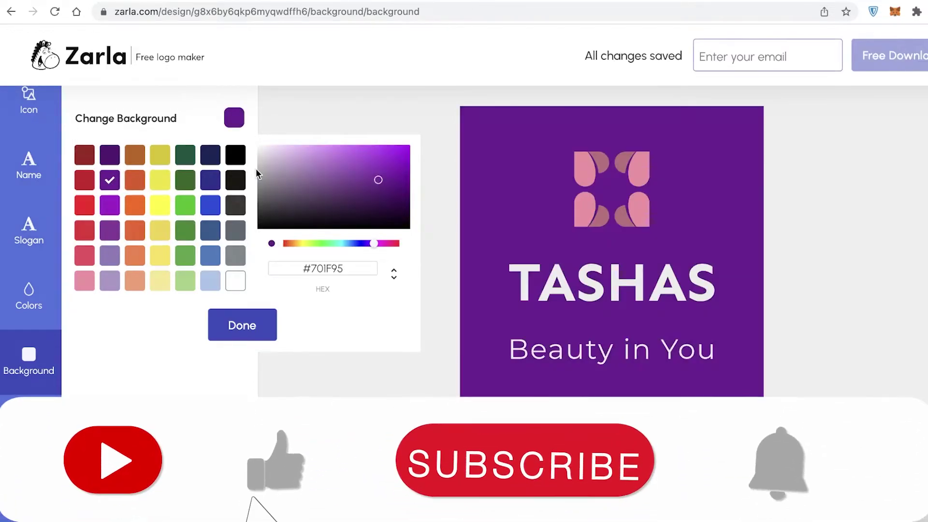
{"action": "left_click", "coordinate": [233, 207]}
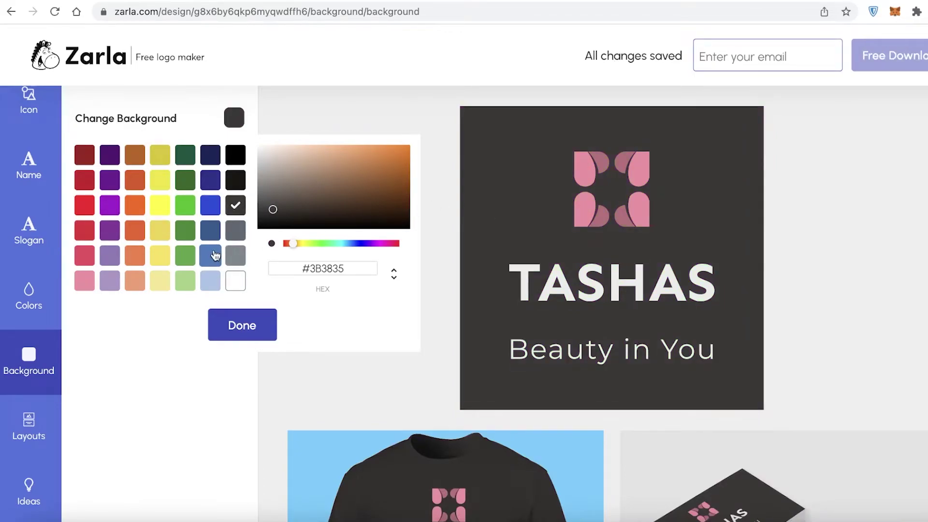
{"action": "left_click", "coordinate": [242, 186]}
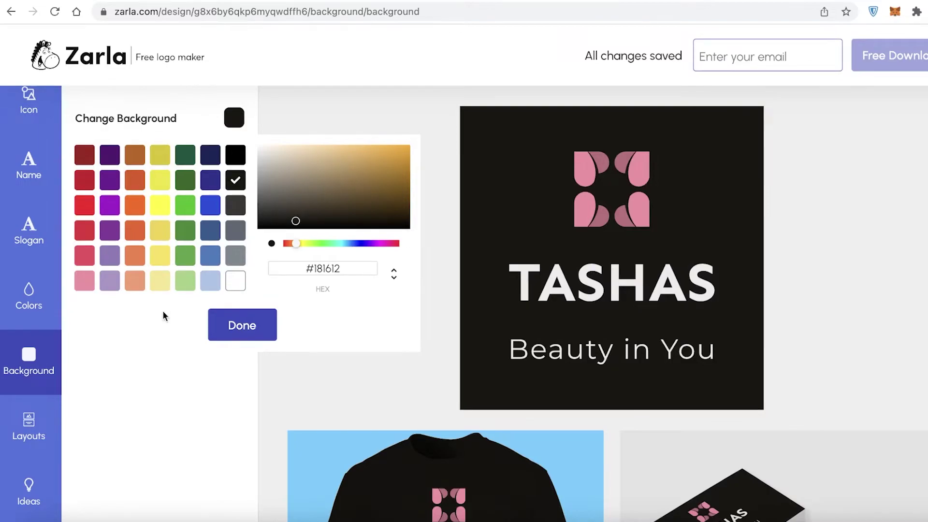
{"action": "left_click", "coordinate": [297, 63]}
Turn the background off and back on so the dark background shows.
{"action": "left_click", "coordinate": [232, 156]}
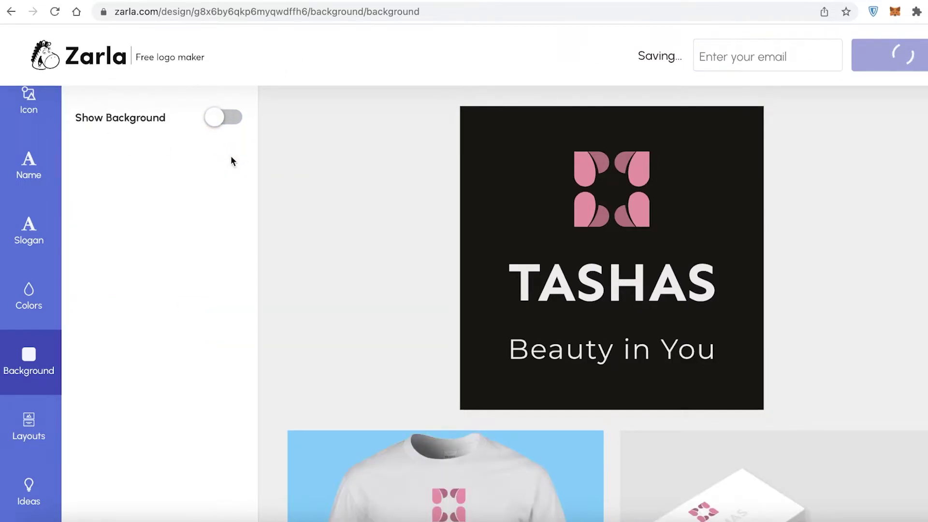
{"action": "scroll", "coordinate": [676, 196], "scroll_direction": "down", "scroll_amount": 4}
{"action": "scroll", "coordinate": [541, 155], "scroll_direction": "up", "scroll_amount": 4}
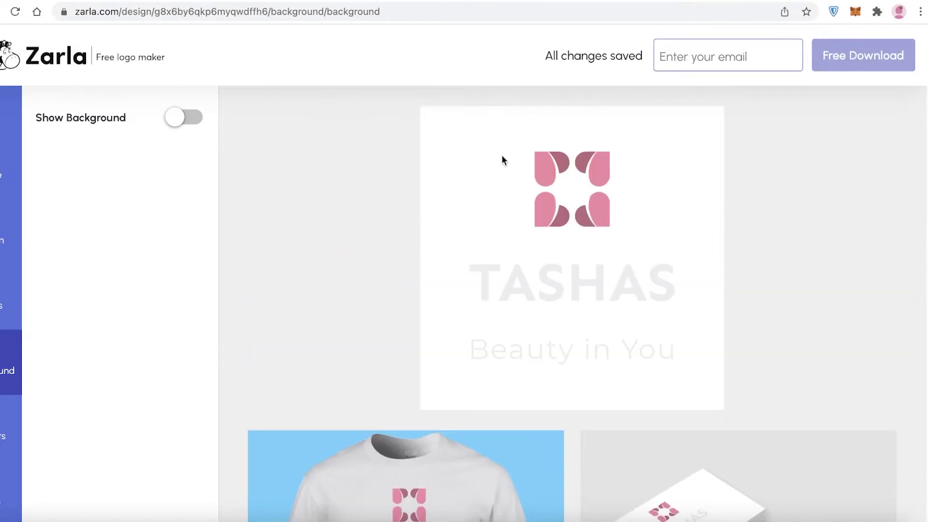
{"action": "left_click", "coordinate": [186, 118]}
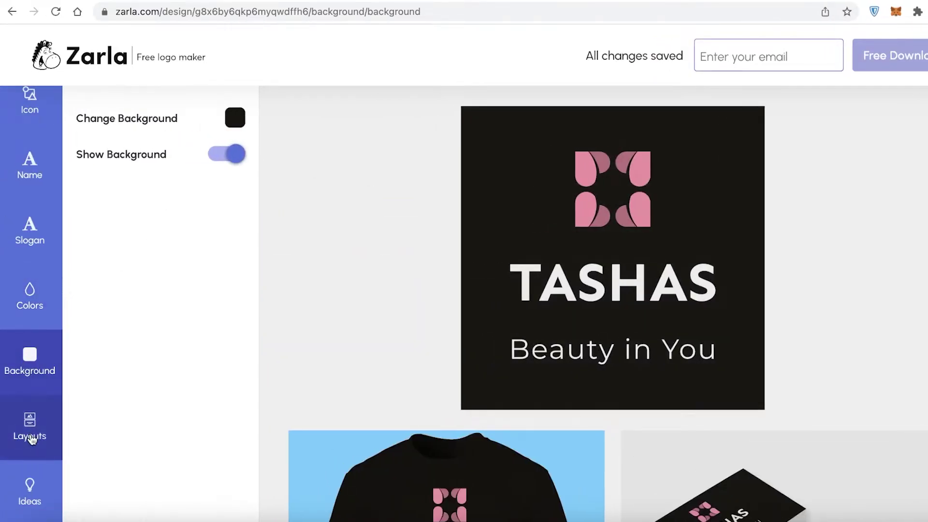
Switch the logo to the stacked layout with a larger pink icon above TASHAS and the slogan.
{"action": "left_click", "coordinate": [29, 429]}
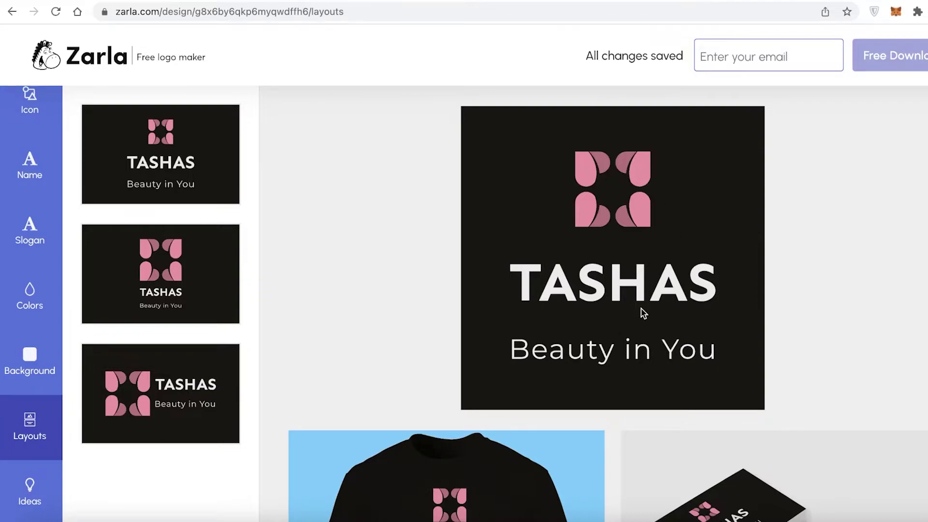
{"action": "left_click", "coordinate": [198, 417]}
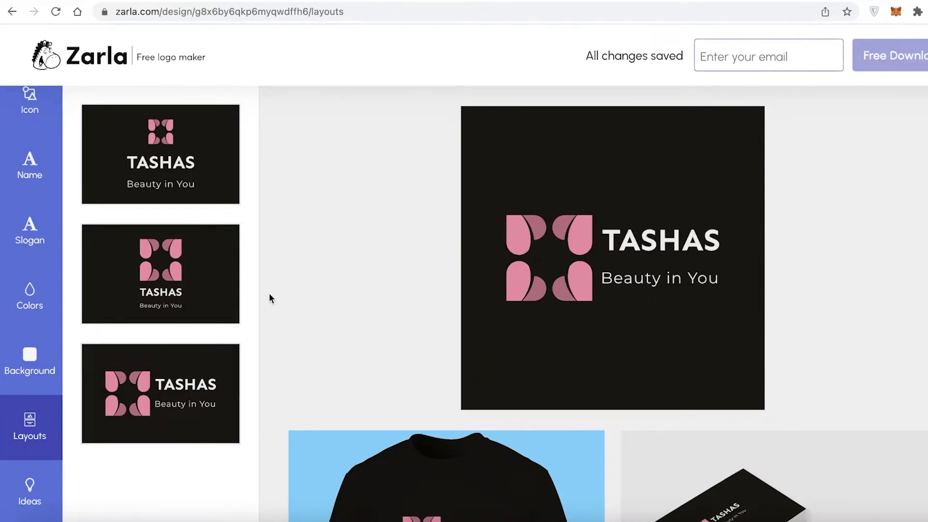
{"action": "left_click", "coordinate": [182, 297]}
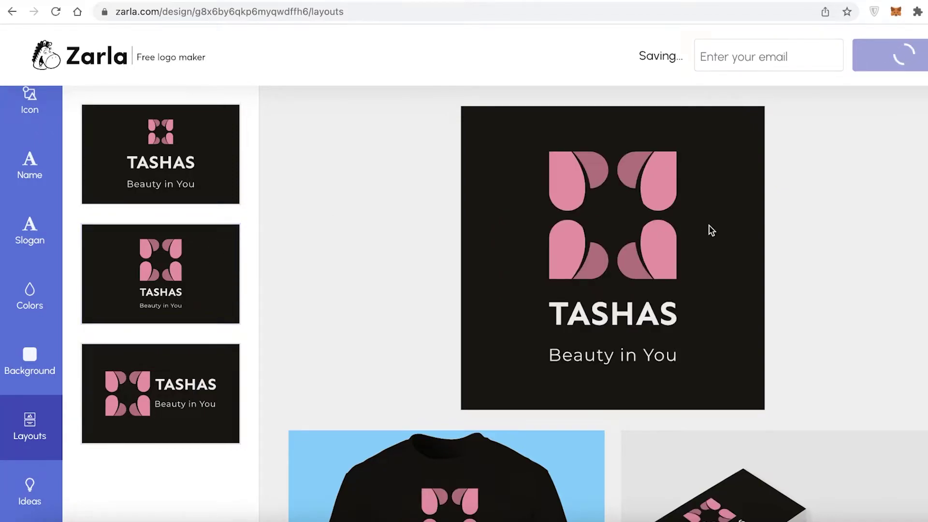
{"action": "left_click", "coordinate": [30, 489]}
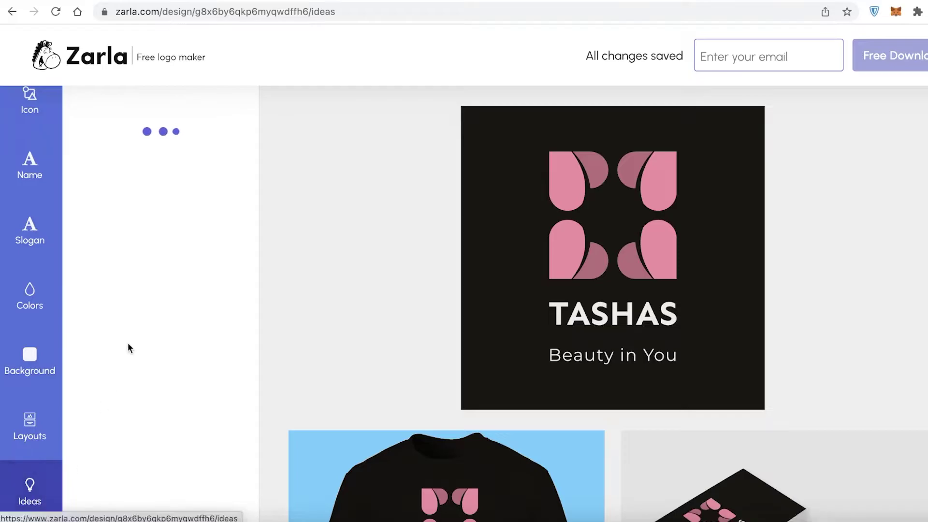
{"action": "scroll", "coordinate": [240, 130], "scroll_direction": "down", "scroll_amount": 10}
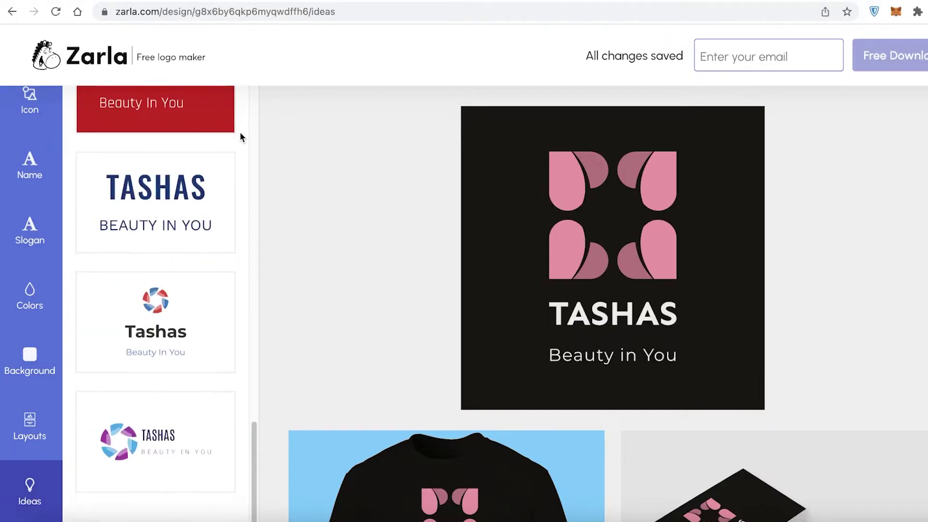
{"action": "scroll", "coordinate": [199, 252], "scroll_direction": "up", "scroll_amount": 10}
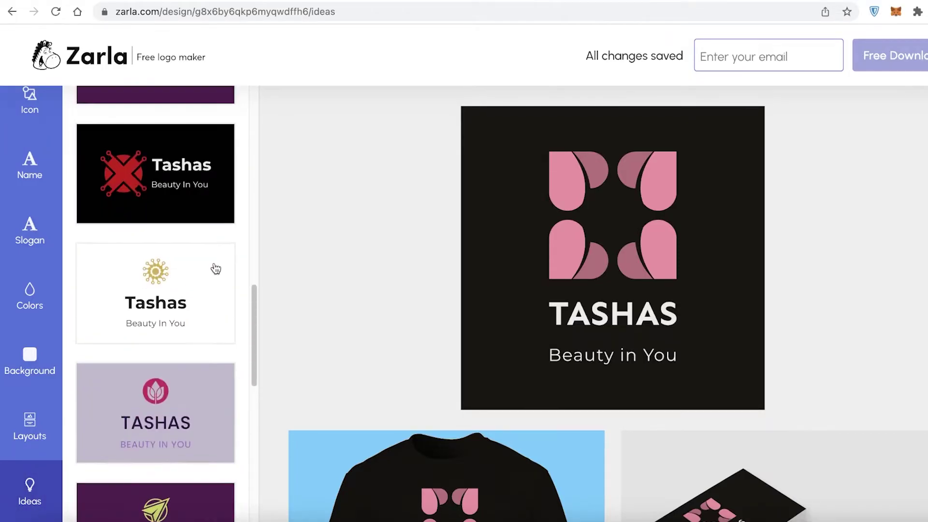
{"action": "scroll", "coordinate": [200, 273], "scroll_direction": "up", "scroll_amount": 3}
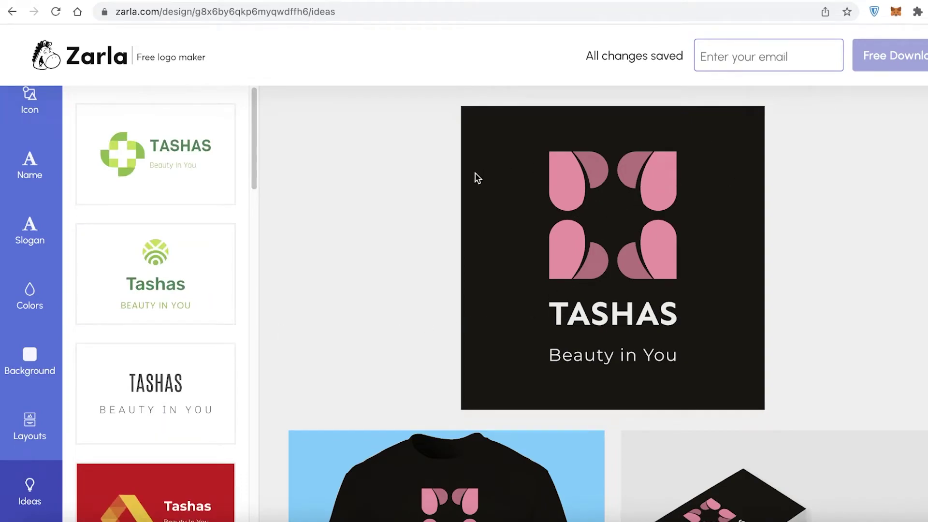
{"action": "right_click", "coordinate": [798, 187]}
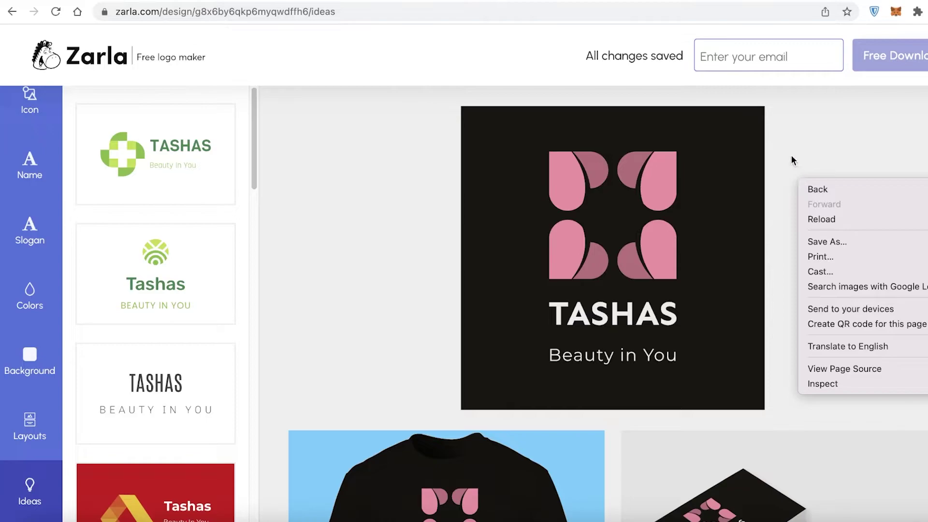
Enter the e-mail address and request the free download of the TASHAS logo package.
{"action": "left_click", "coordinate": [793, 161]}
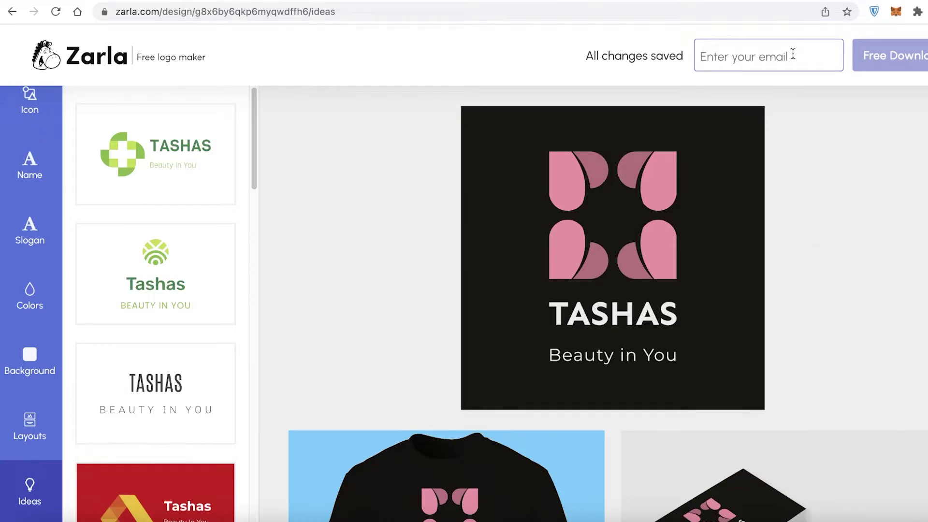
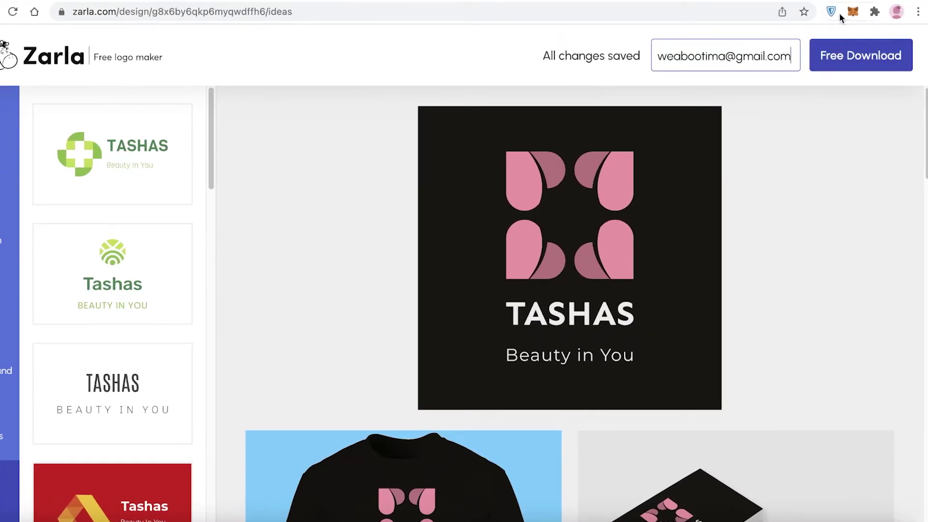
{"action": "left_click", "coordinate": [848, 45]}
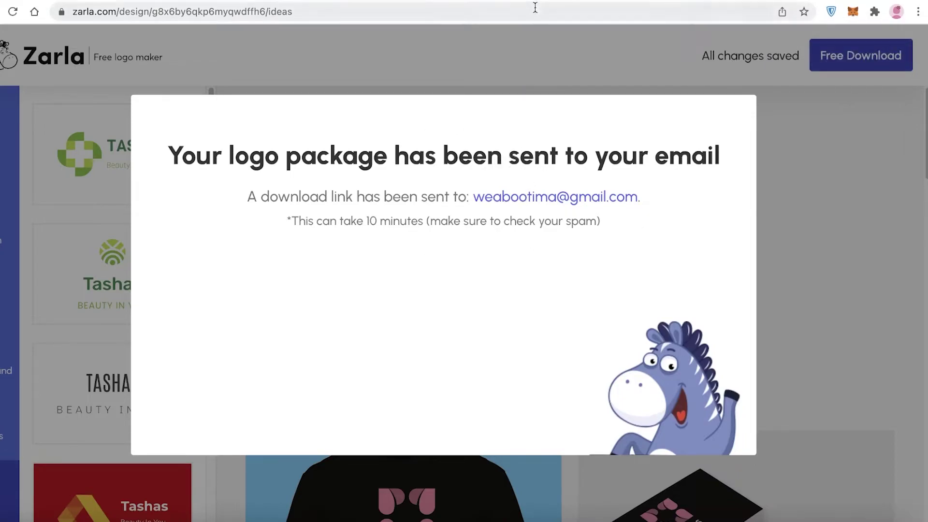
In a new Gmail tab, open Zarla's logo package email and follow Download Logo Files.
{"action": "left_click", "coordinate": [526, 0]}
{"action": "type", "text": "gmail.com"}
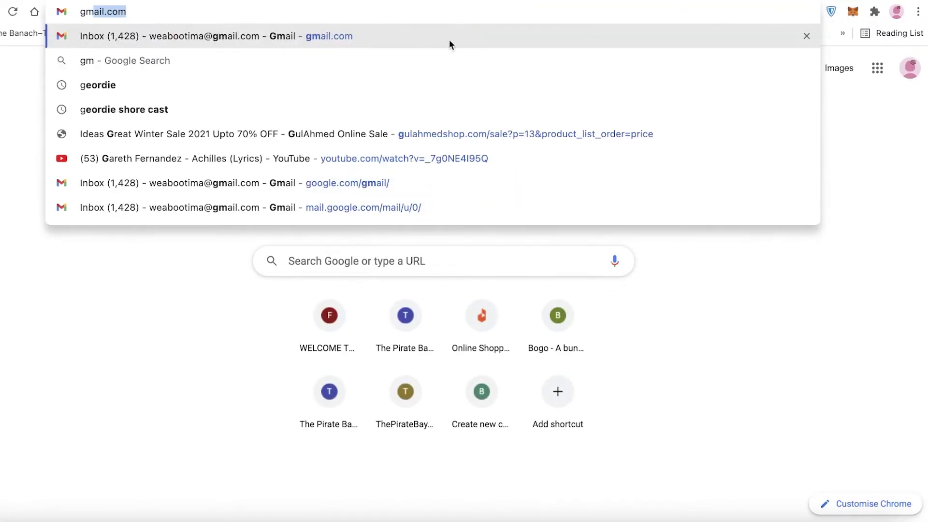
{"action": "key", "text": "Return"}
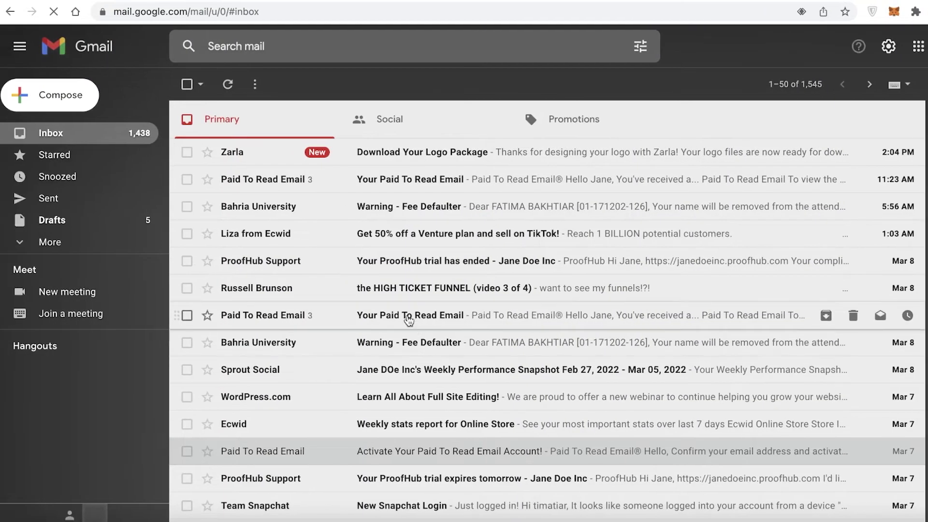
{"action": "left_click", "coordinate": [370, 163]}
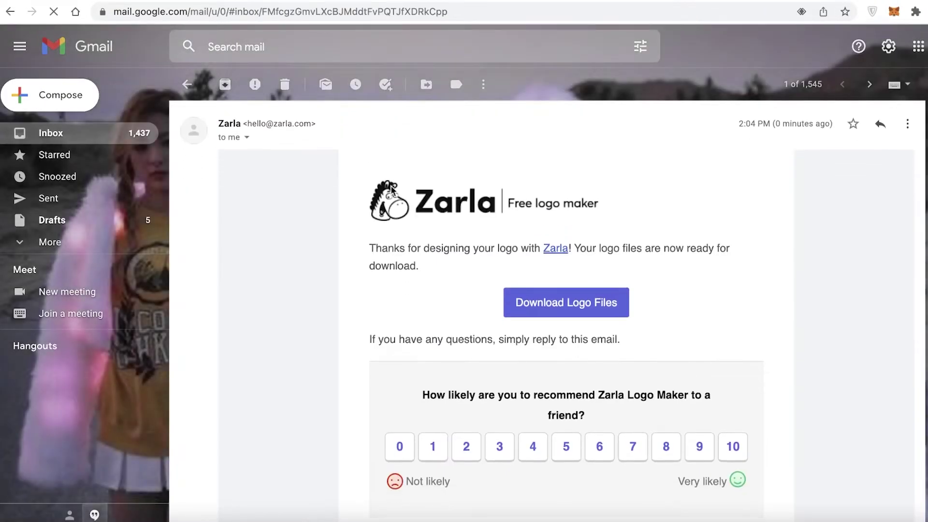
{"action": "left_click", "coordinate": [549, 306]}
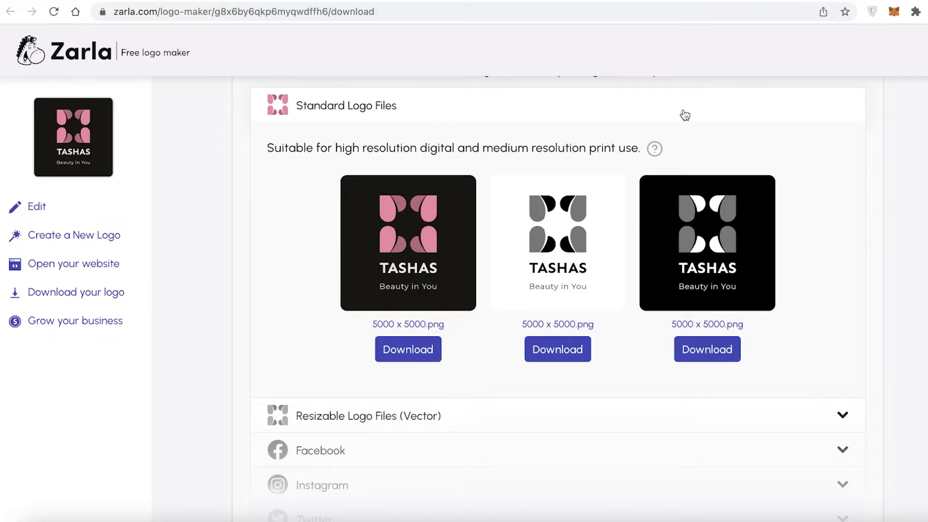
Scroll through the TASHAS Standard Logo Files section and back to the top.
{"action": "scroll", "coordinate": [677, 125], "scroll_direction": "down", "scroll_amount": 3}
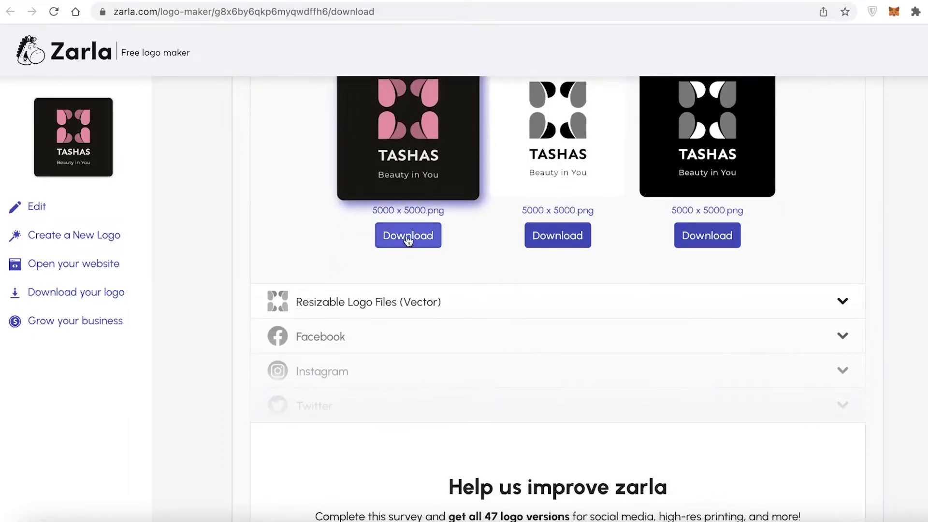
{"action": "scroll", "coordinate": [502, 305], "scroll_direction": "up", "scroll_amount": 1}
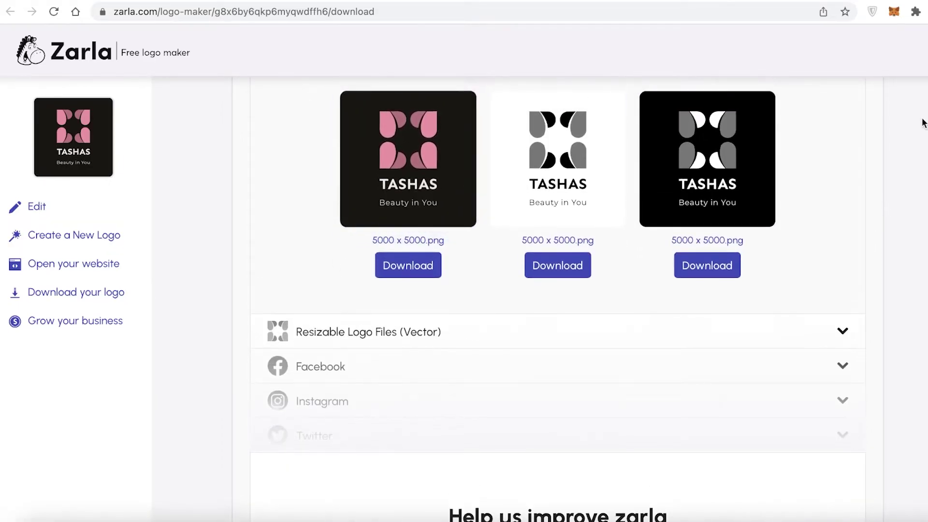
{"action": "scroll", "coordinate": [539, 199], "scroll_direction": "down", "scroll_amount": 9}
{"action": "scroll", "coordinate": [547, 332], "scroll_direction": "up", "scroll_amount": 10}
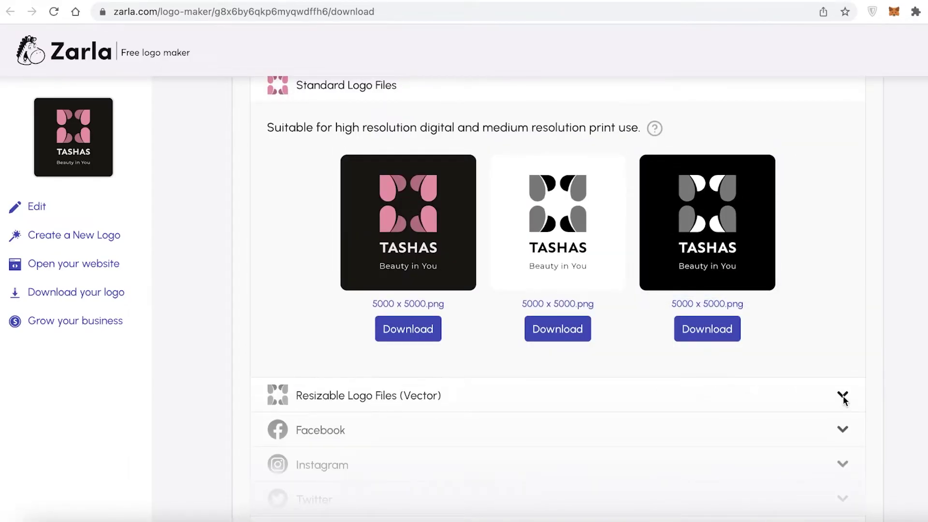
{"action": "scroll", "coordinate": [844, 398], "scroll_direction": "up", "scroll_amount": 8}
{"action": "scroll", "coordinate": [841, 396], "scroll_direction": "up", "scroll_amount": 4}
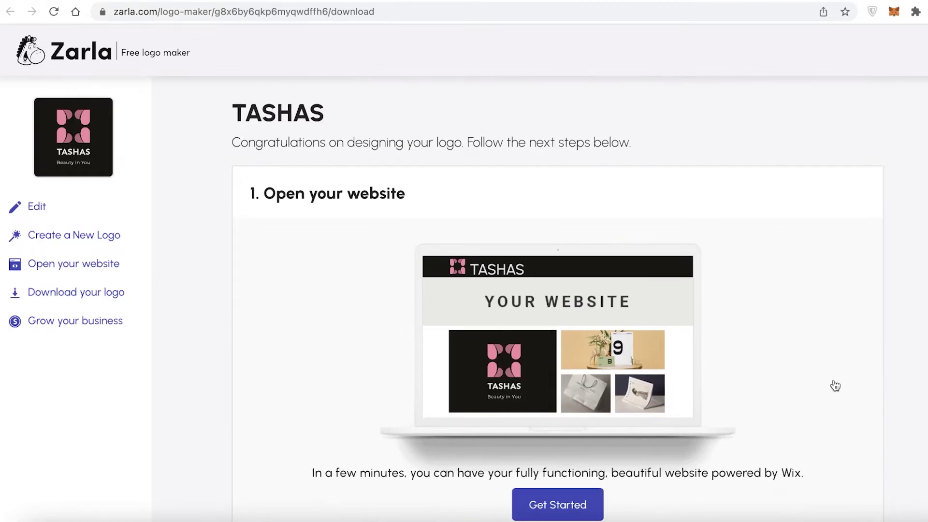
{"action": "scroll", "coordinate": [836, 385], "scroll_direction": "down", "scroll_amount": 11}
{"action": "scroll", "coordinate": [835, 385], "scroll_direction": "up", "scroll_amount": 11}
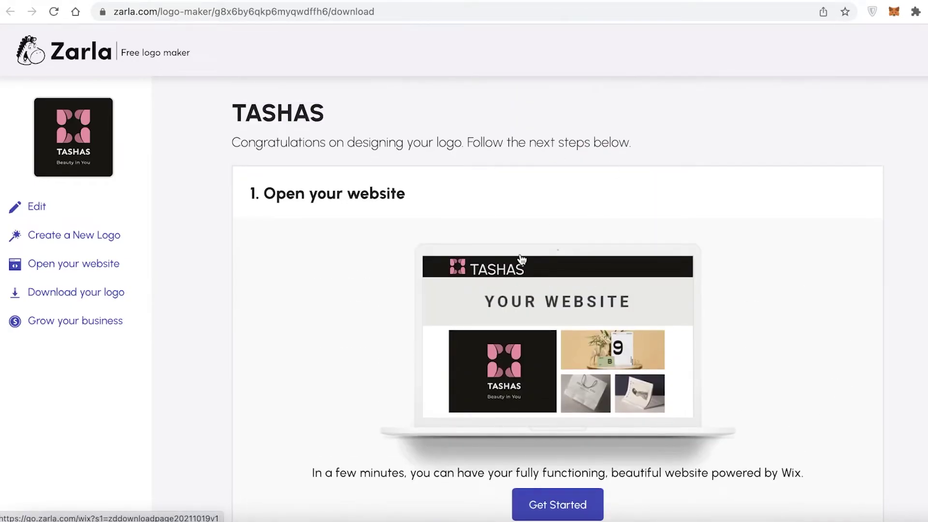
{"action": "scroll", "coordinate": [522, 259], "scroll_direction": "down", "scroll_amount": 7}
{"action": "scroll", "coordinate": [615, 288], "scroll_direction": "up", "scroll_amount": 7}
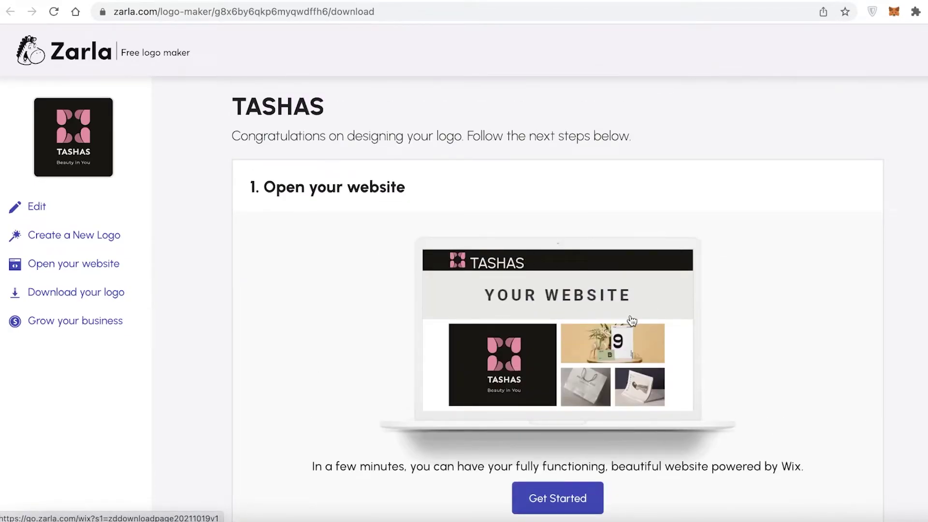
{"action": "scroll", "coordinate": [632, 320], "scroll_direction": "down", "scroll_amount": 1}
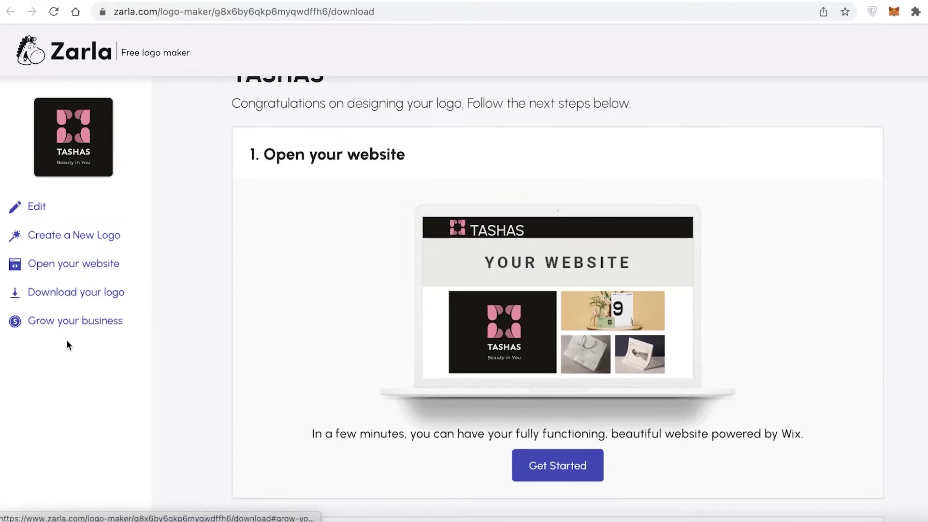
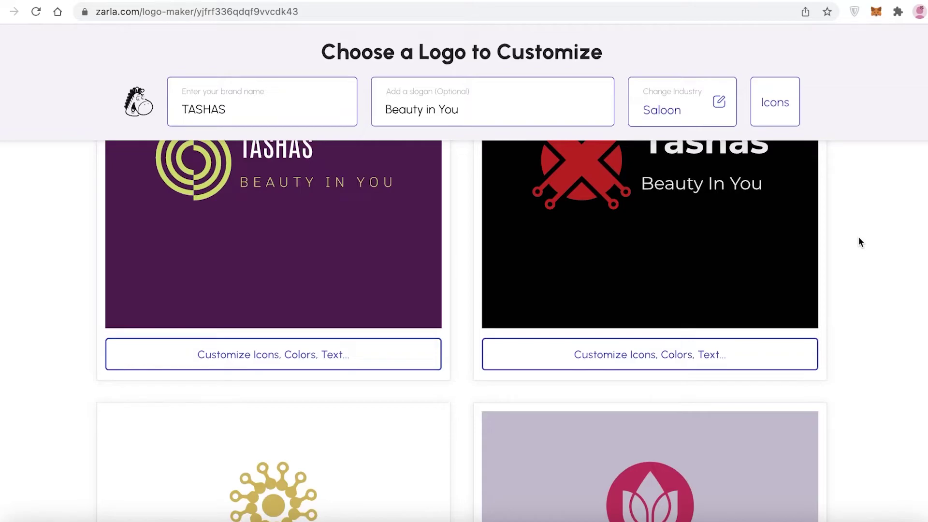
Scroll through Zarla's generated TASHAS logo options with the 'Beauty in You' slogan.
{"action": "scroll", "coordinate": [858, 236], "scroll_direction": "down", "scroll_amount": 10}
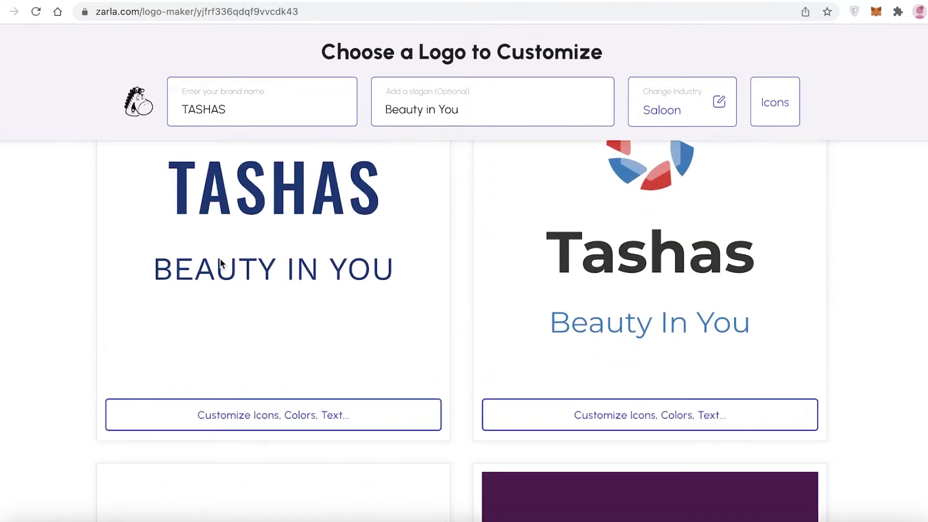
{"action": "scroll", "coordinate": [461, 329], "scroll_direction": "down", "scroll_amount": 15}
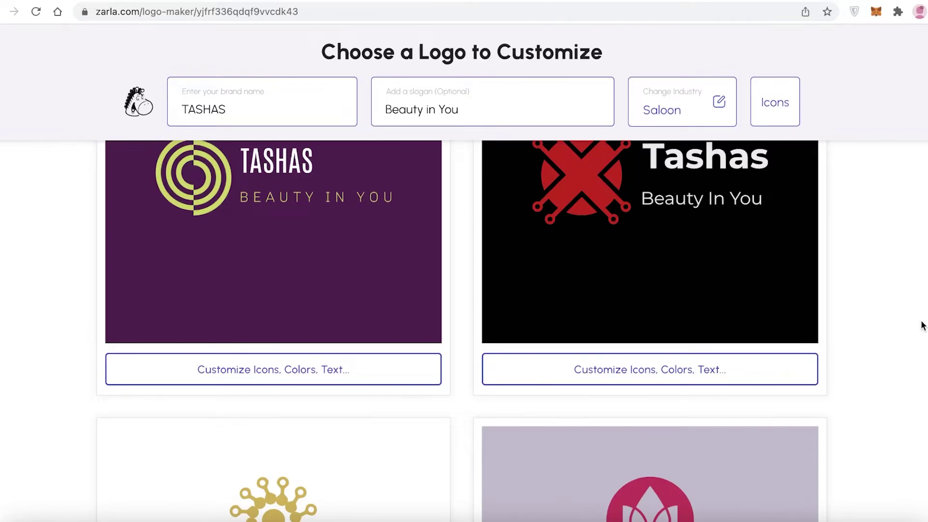
{"action": "scroll", "coordinate": [923, 325], "scroll_direction": "up", "scroll_amount": 3}
{"action": "scroll", "coordinate": [923, 325], "scroll_direction": "up", "scroll_amount": 3}
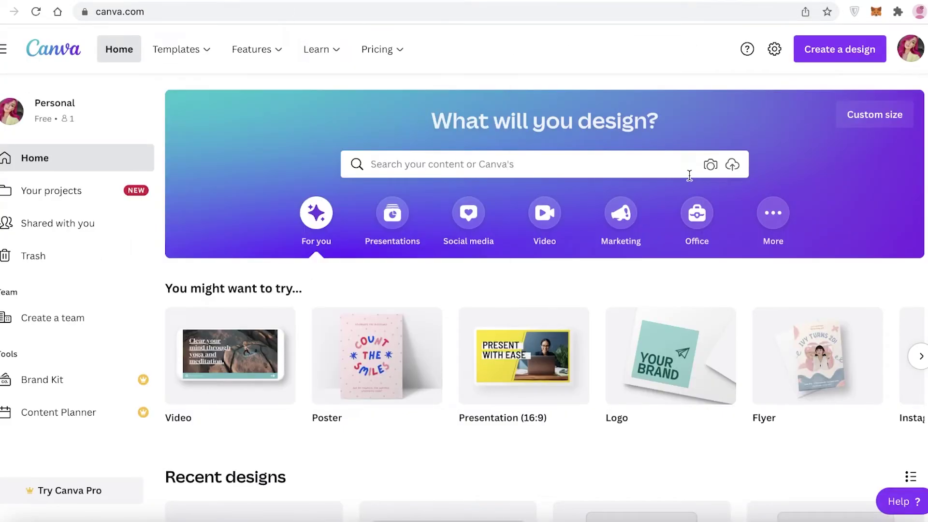
Search Canva's designs for 'logo' and start a blank Logo design.
{"action": "left_click", "coordinate": [690, 174]}
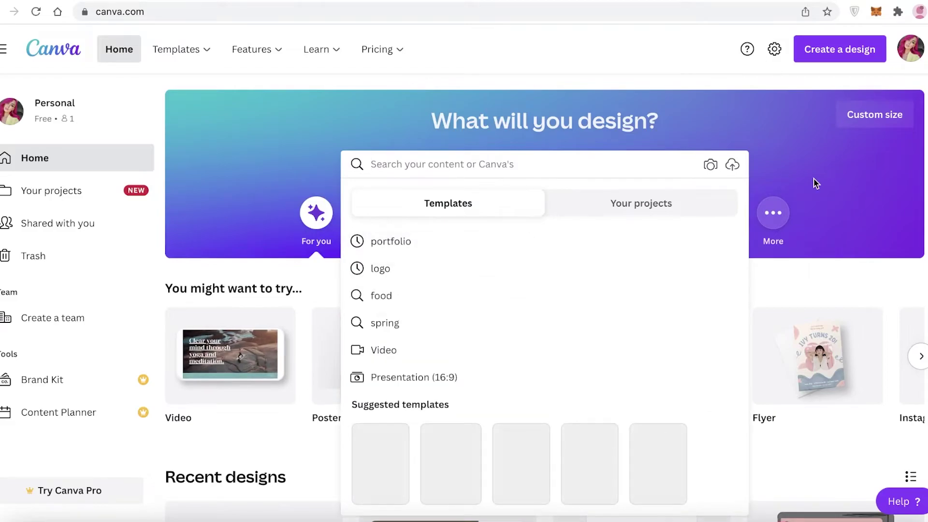
{"action": "left_click", "coordinate": [815, 184]}
{"action": "left_click", "coordinate": [593, 161]}
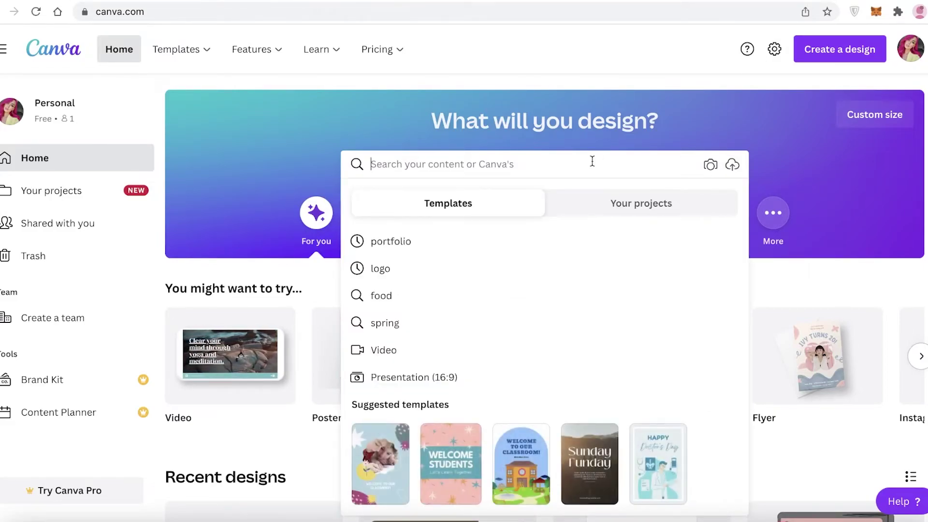
{"action": "left_click", "coordinate": [903, 52]}
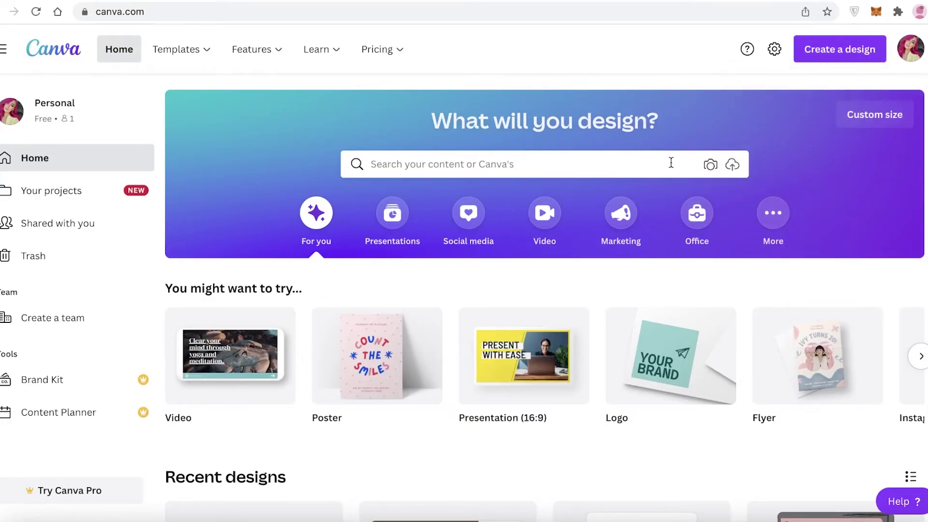
{"action": "left_click", "coordinate": [668, 164]}
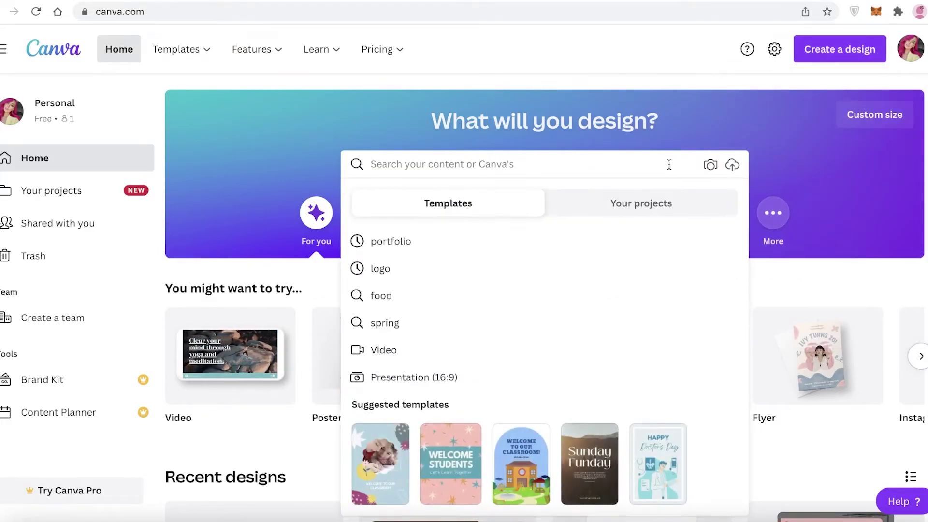
{"action": "type", "text": "logo"}
{"action": "key", "text": "Return"}
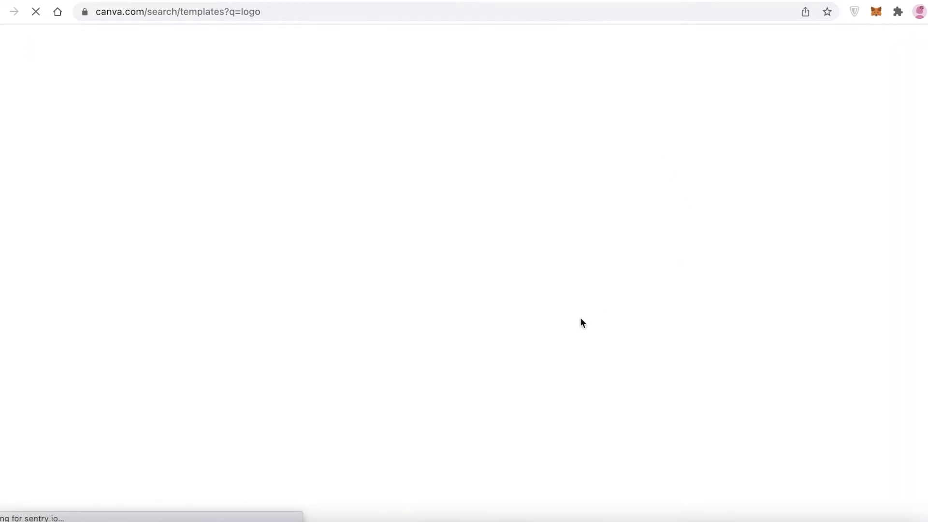
{"action": "scroll", "coordinate": [851, 311], "scroll_direction": "down", "scroll_amount": 6}
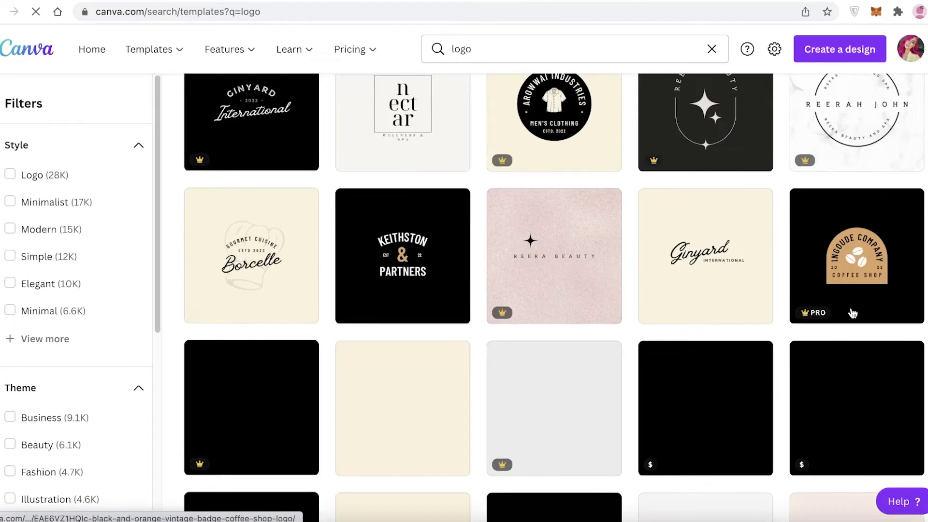
{"action": "scroll", "coordinate": [852, 311], "scroll_direction": "up", "scroll_amount": 6}
{"action": "left_click", "coordinate": [274, 293]}
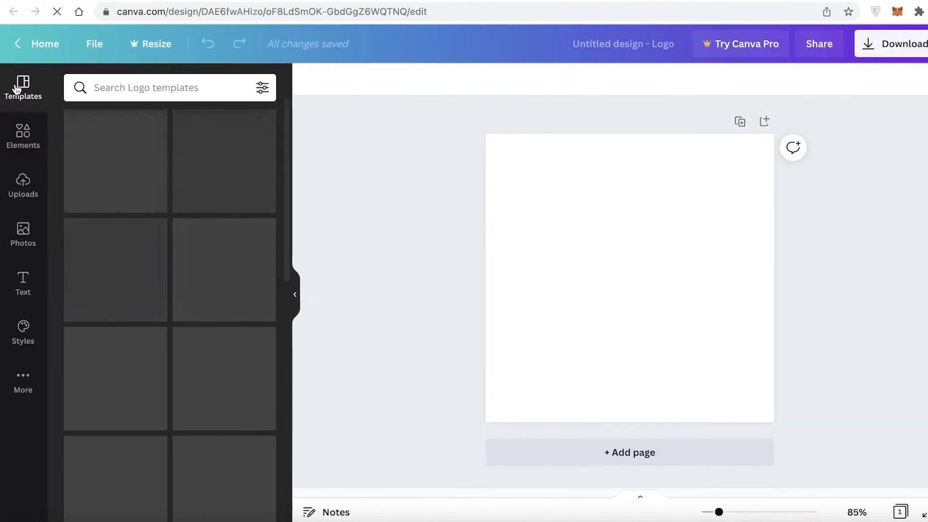
{"action": "scroll", "coordinate": [184, 173], "scroll_direction": "down", "scroll_amount": 10}
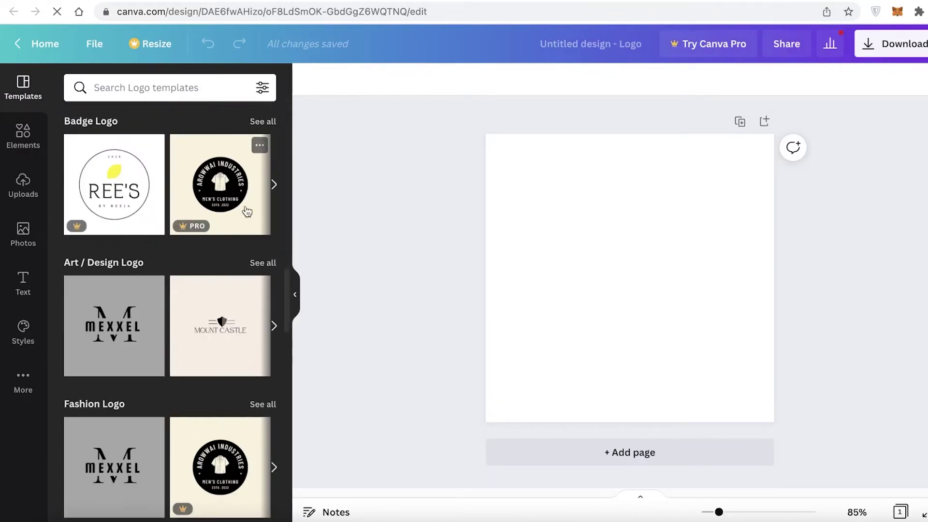
{"action": "scroll", "coordinate": [247, 210], "scroll_direction": "up", "scroll_amount": 8}
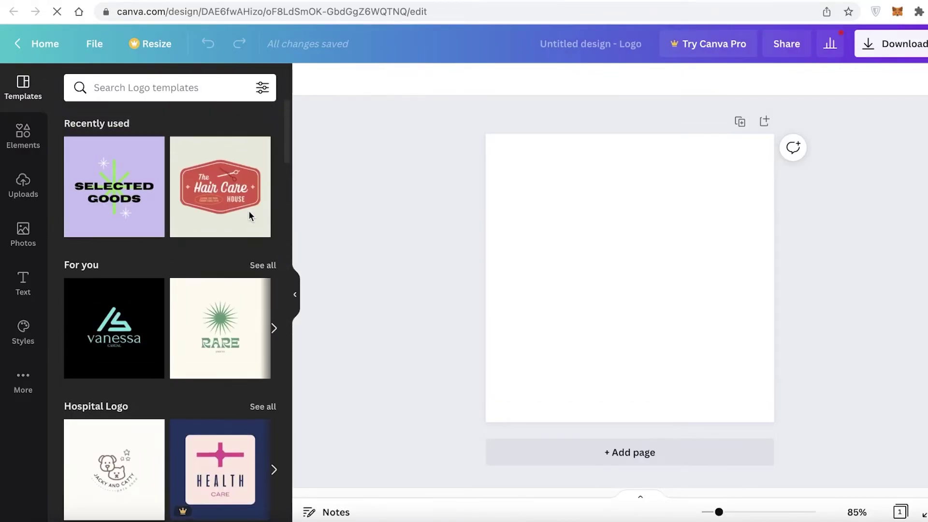
{"action": "scroll", "coordinate": [265, 261], "scroll_direction": "down", "scroll_amount": 1}
{"action": "left_click", "coordinate": [262, 261]}
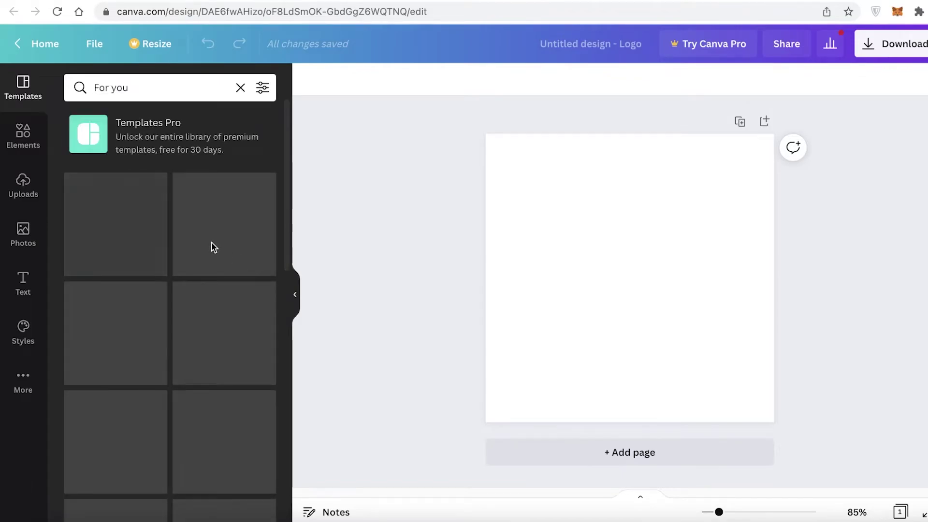
{"action": "scroll", "coordinate": [240, 276], "scroll_direction": "down", "scroll_amount": 4}
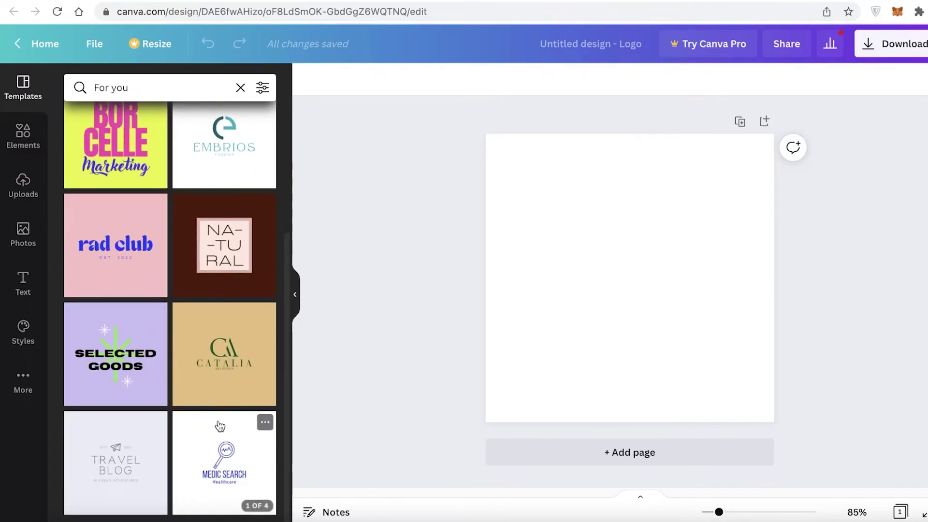
{"action": "scroll", "coordinate": [145, 421], "scroll_direction": "up", "scroll_amount": 4}
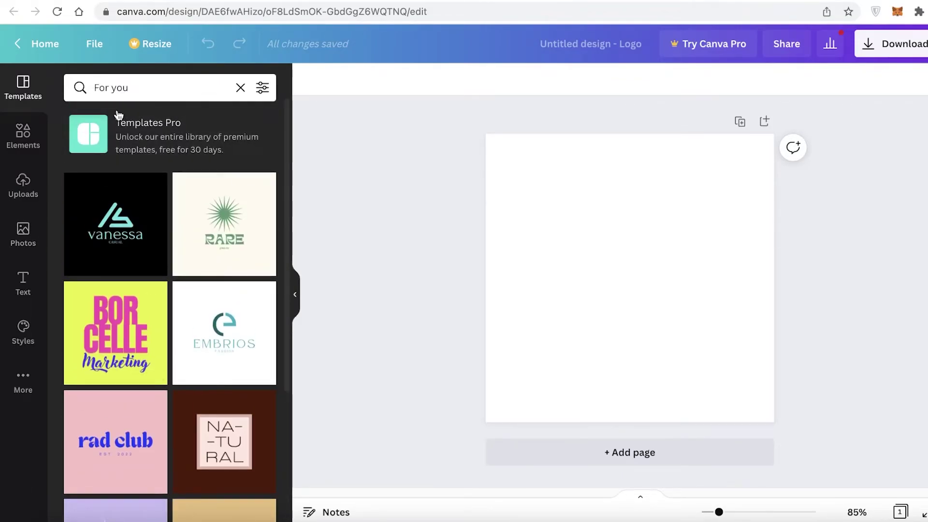
{"action": "left_click", "coordinate": [240, 88]}
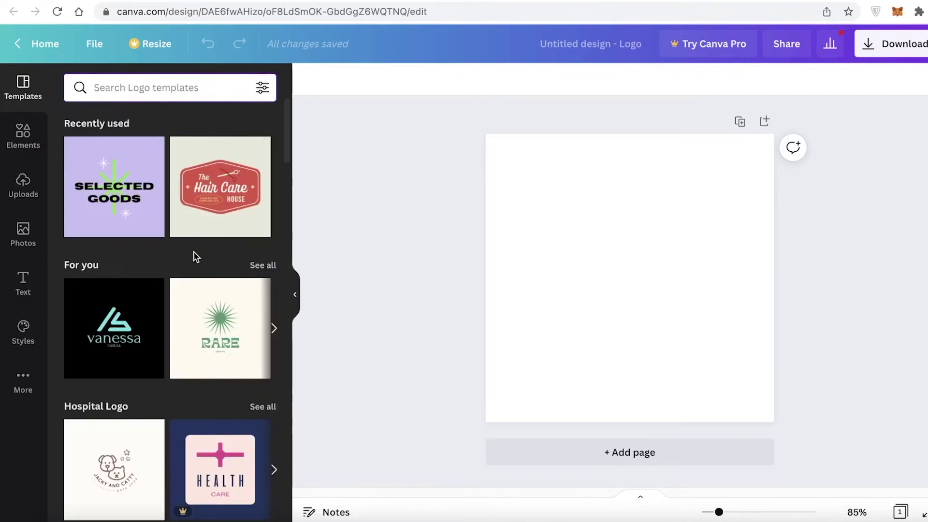
{"action": "scroll", "coordinate": [194, 257], "scroll_direction": "down", "scroll_amount": 8}
{"action": "scroll", "coordinate": [165, 252], "scroll_direction": "down", "scroll_amount": 8}
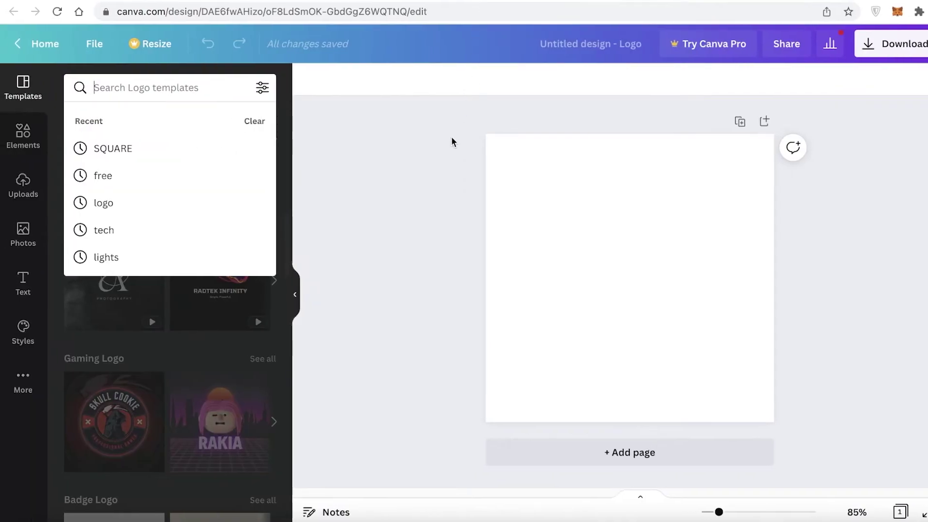
{"action": "left_click", "coordinate": [423, 198]}
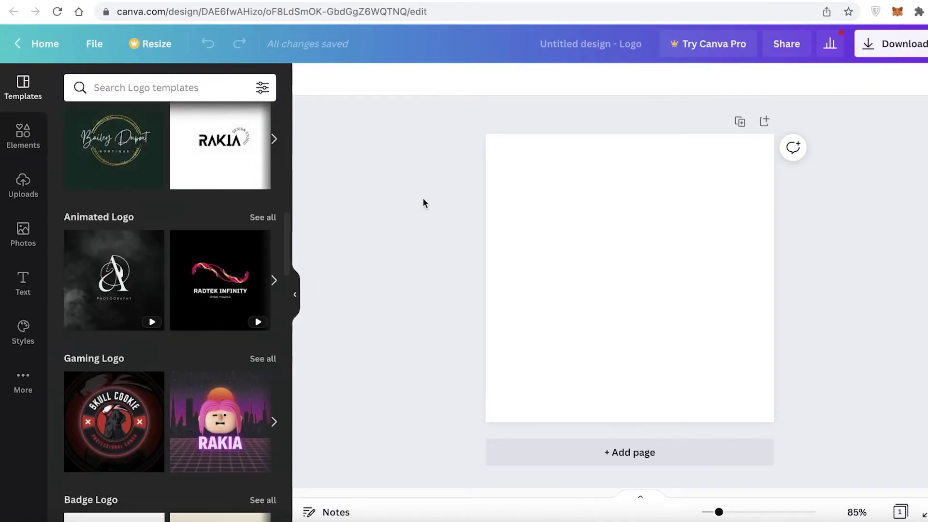
{"action": "scroll", "coordinate": [255, 330], "scroll_direction": "down", "scroll_amount": 3}
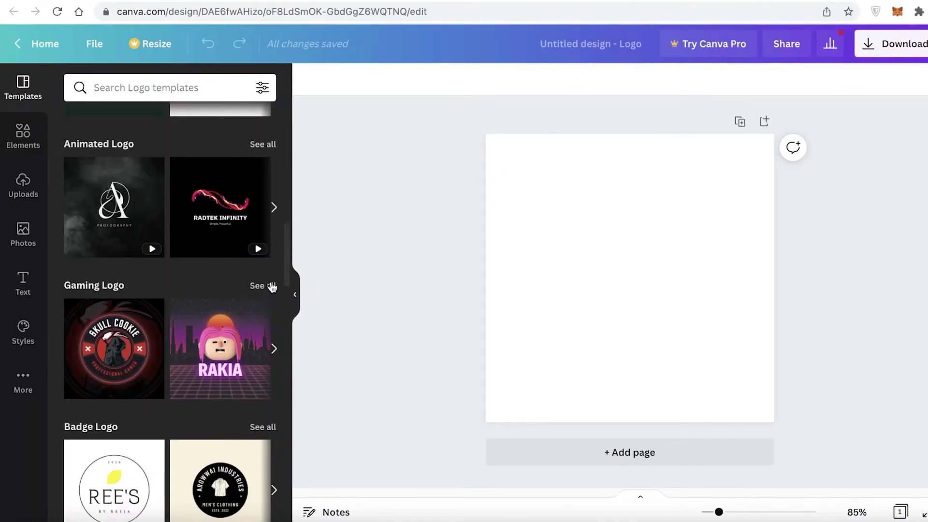
{"action": "scroll", "coordinate": [272, 287], "scroll_direction": "down", "scroll_amount": 3}
{"action": "scroll", "coordinate": [268, 278], "scroll_direction": "up", "scroll_amount": 3}
{"action": "scroll", "coordinate": [265, 261], "scroll_direction": "down", "scroll_amount": 3}
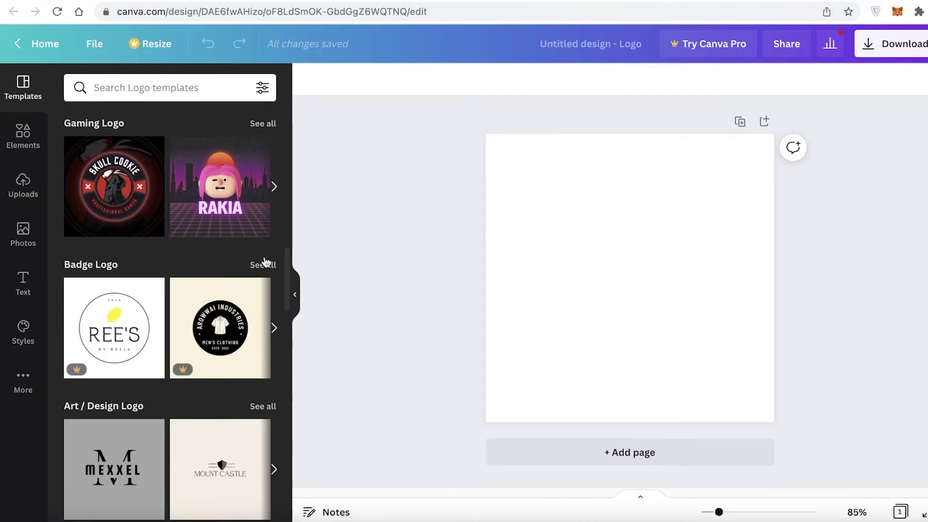
{"action": "scroll", "coordinate": [203, 208], "scroll_direction": "up", "scroll_amount": 1}
{"action": "scroll", "coordinate": [188, 201], "scroll_direction": "down", "scroll_amount": 3}
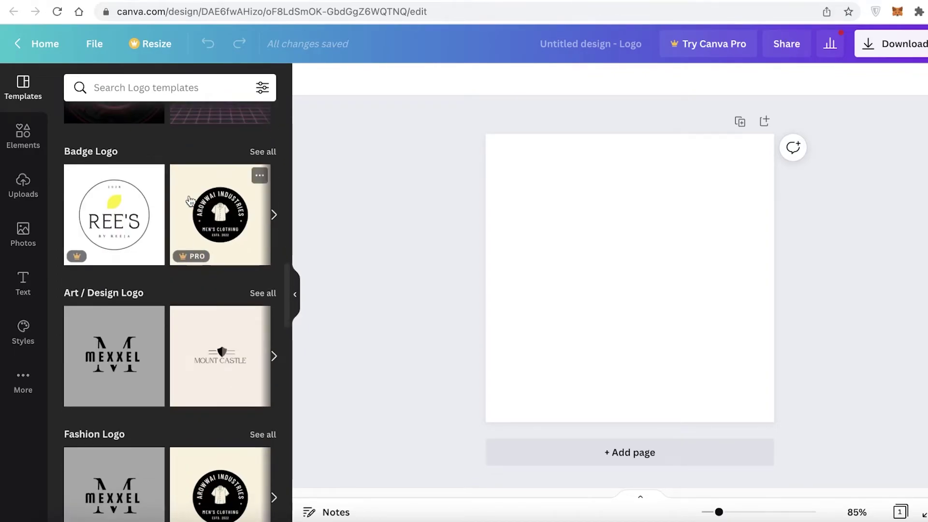
{"action": "scroll", "coordinate": [196, 227], "scroll_direction": "down", "scroll_amount": 3}
{"action": "scroll", "coordinate": [202, 251], "scroll_direction": "down", "scroll_amount": 4}
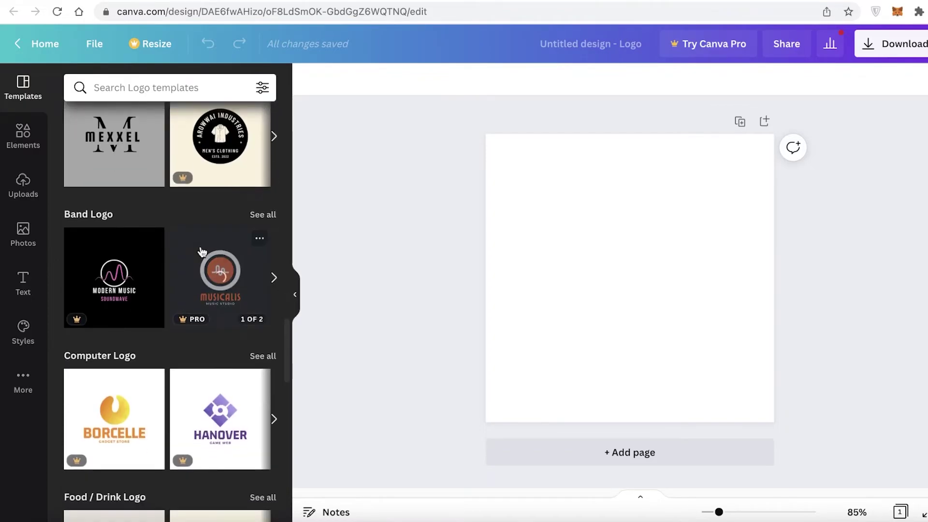
{"action": "scroll", "coordinate": [202, 252], "scroll_direction": "down", "scroll_amount": 4}
{"action": "scroll", "coordinate": [200, 251], "scroll_direction": "down", "scroll_amount": 5}
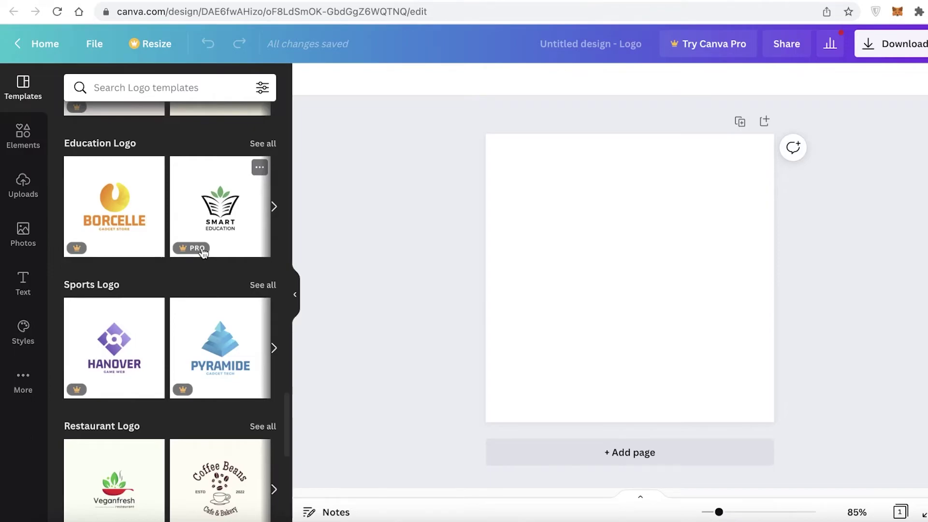
{"action": "scroll", "coordinate": [203, 255], "scroll_direction": "down", "scroll_amount": 5}
Replace the Coffee Logo template search with a 'fashion lo' search.
{"action": "left_click", "coordinate": [259, 285]}
{"action": "scroll", "coordinate": [203, 241], "scroll_direction": "down", "scroll_amount": 5}
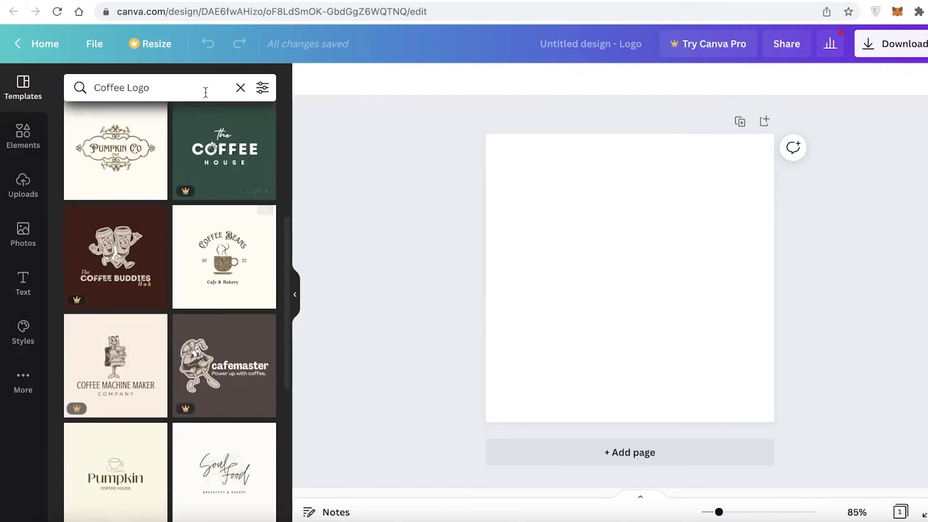
{"action": "left_click", "coordinate": [263, 87]}
{"action": "left_click", "coordinate": [240, 88]}
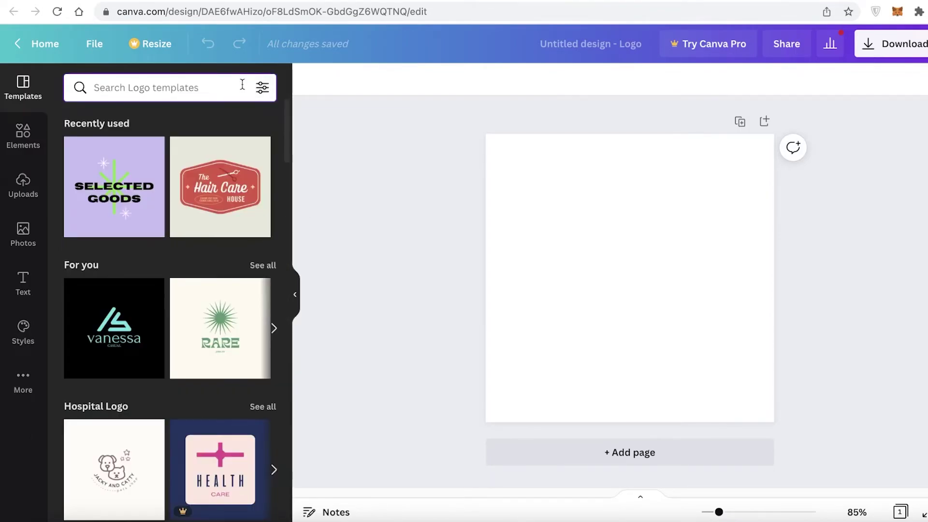
{"action": "type", "text": "fas"}
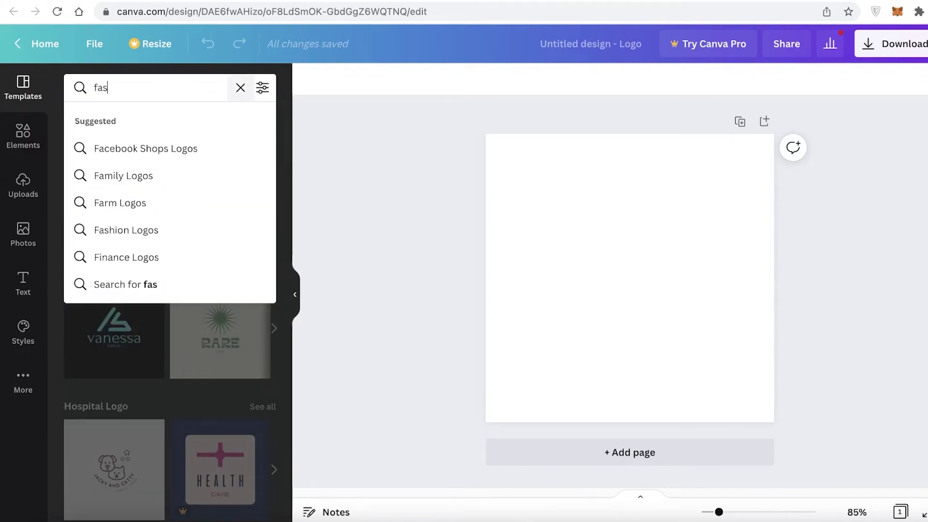
{"action": "type", "text": "hion logo"}
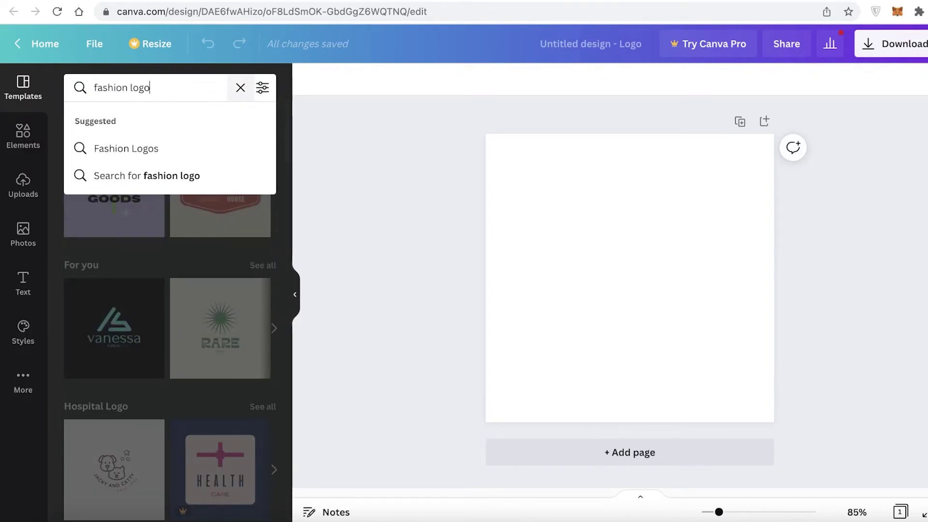
{"action": "key", "text": "Return"}
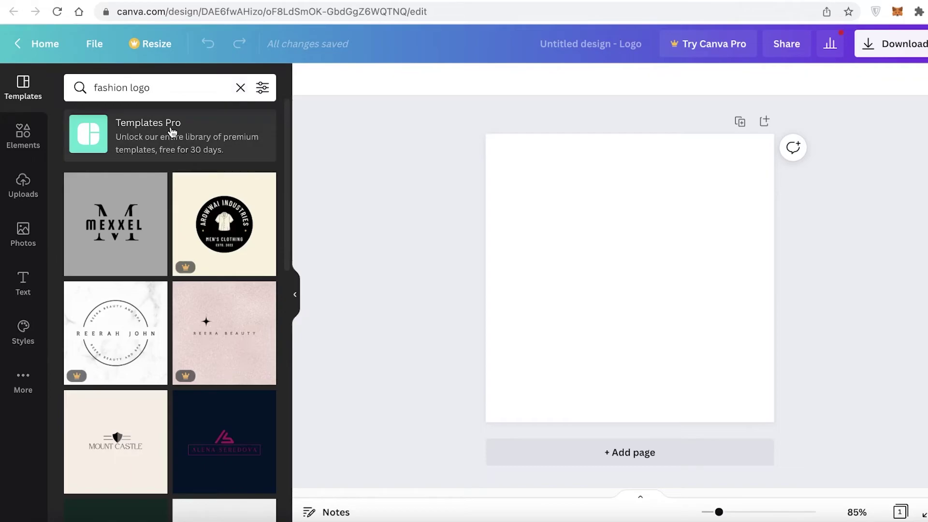
Search templates for salon logos and apply the Chiari Sato Spa line-art template.
{"action": "left_click", "coordinate": [238, 90]}
{"action": "type", "text": "sa"}
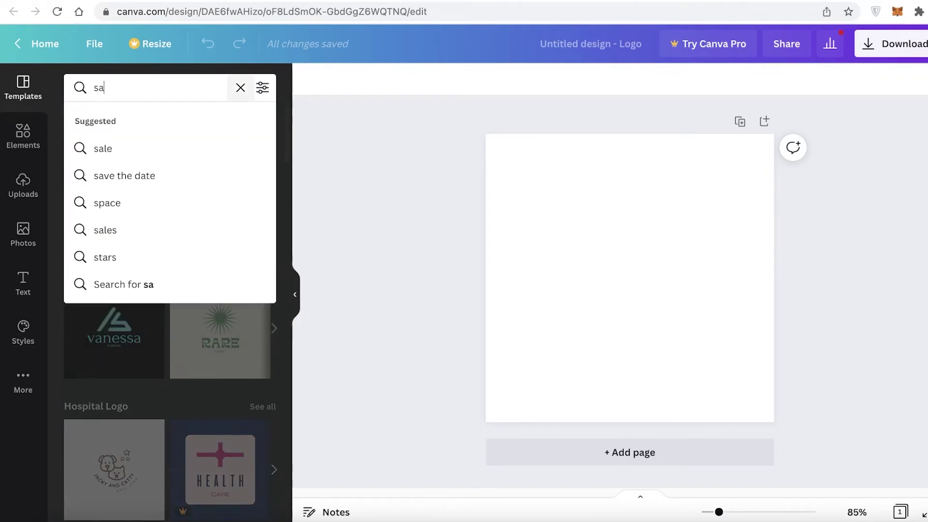
{"action": "type", "text": "loon"}
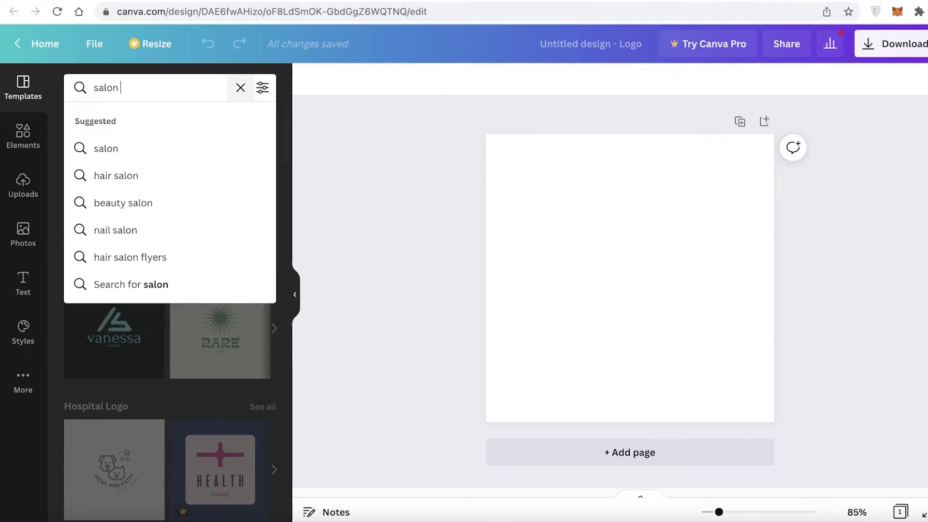
{"action": "type", "text": "logo"}
{"action": "key", "text": "Return"}
{"action": "scroll", "coordinate": [207, 325], "scroll_direction": "down", "scroll_amount": 5}
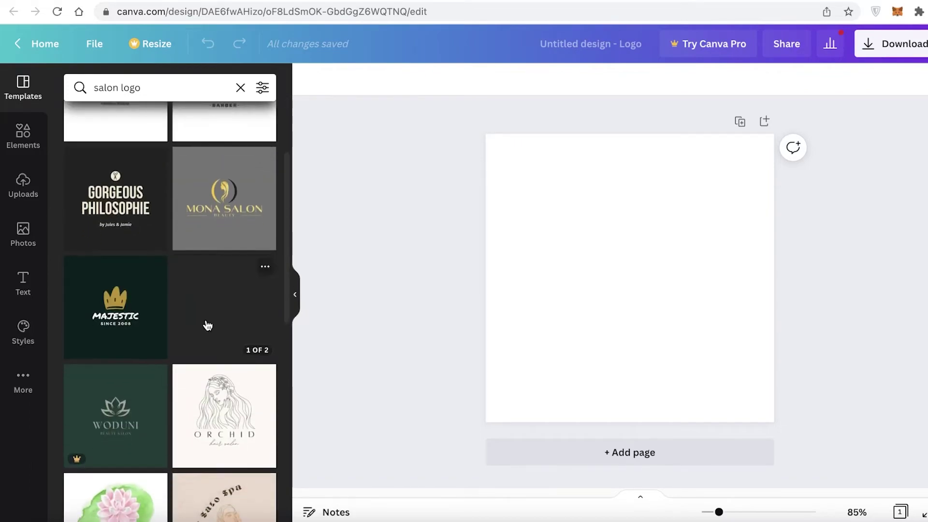
{"action": "scroll", "coordinate": [208, 325], "scroll_direction": "down", "scroll_amount": 4}
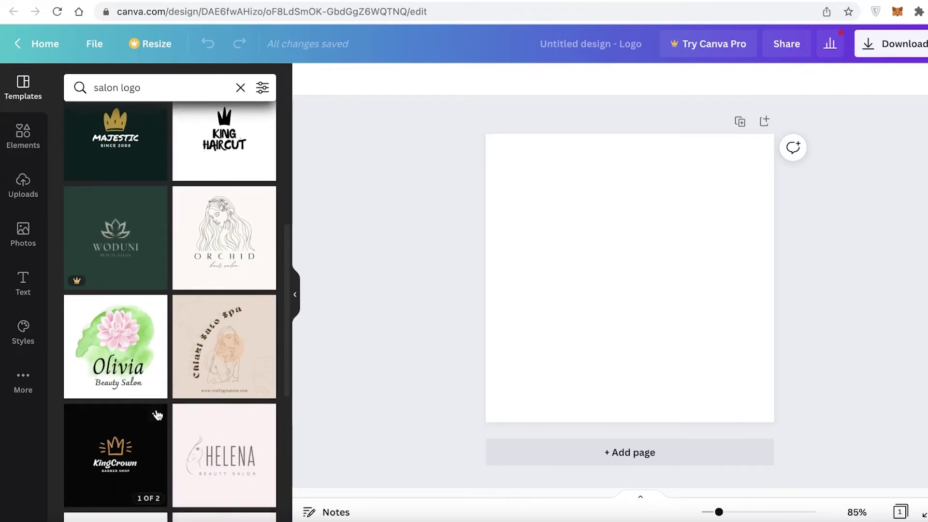
{"action": "left_click", "coordinate": [251, 371]}
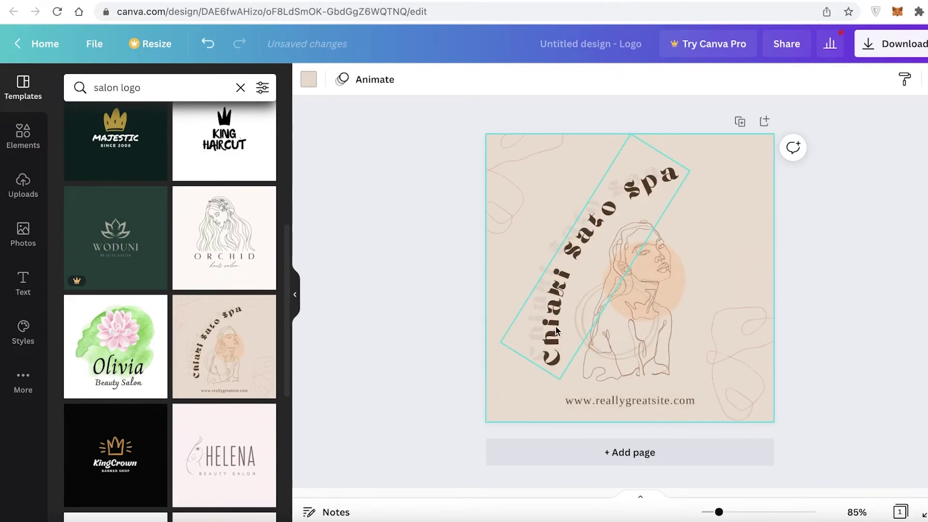
Replace the curved spa name with 'tashas' and enlarge the lettering.
{"action": "left_click", "coordinate": [555, 272]}
{"action": "double_click", "coordinate": [555, 272]}
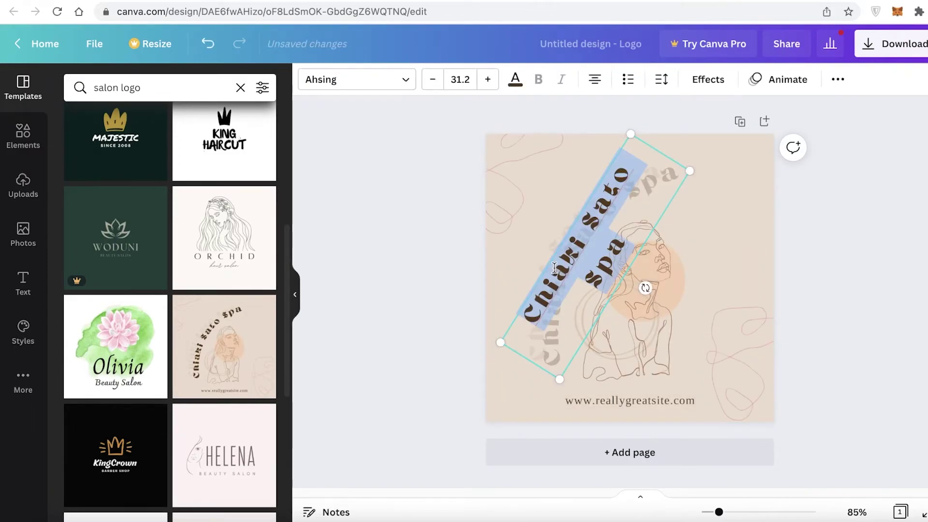
{"action": "key", "text": "BackSpace"}
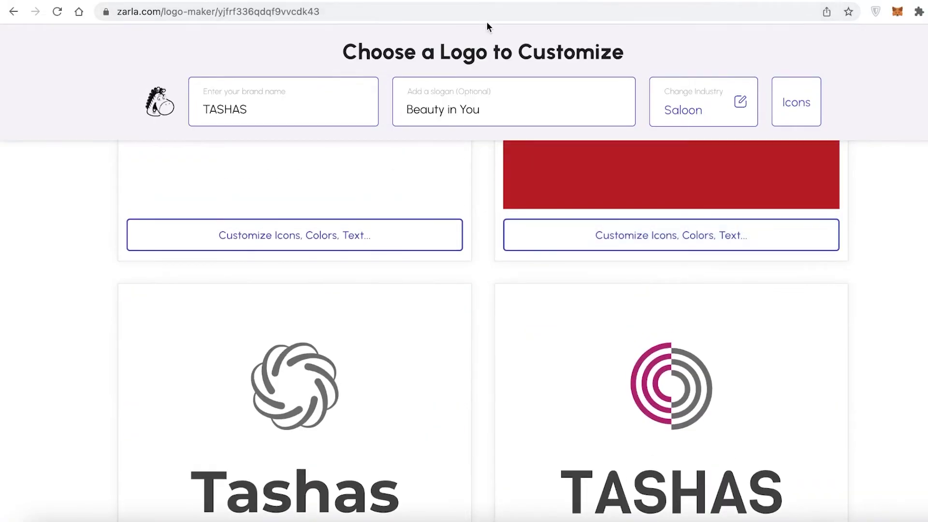
{"action": "left_click", "coordinate": [482, 4]}
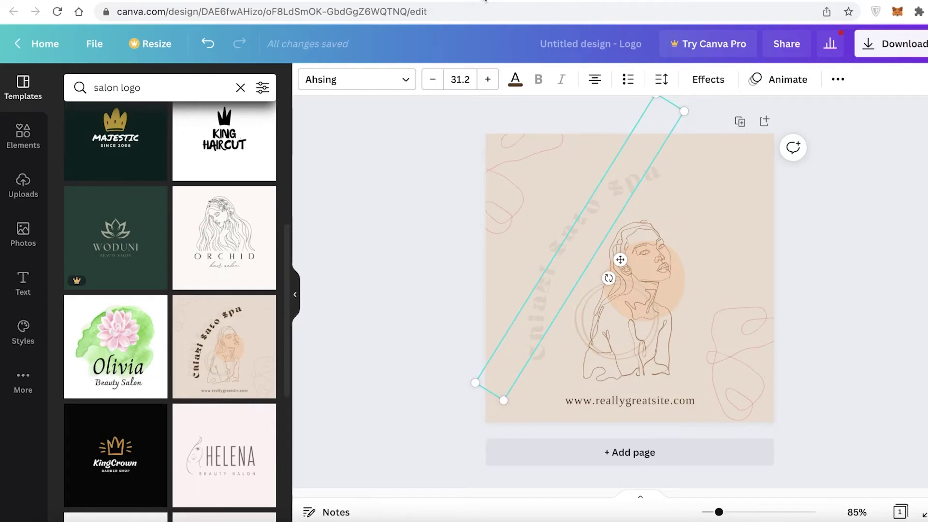
{"action": "type", "text": "Sa"}
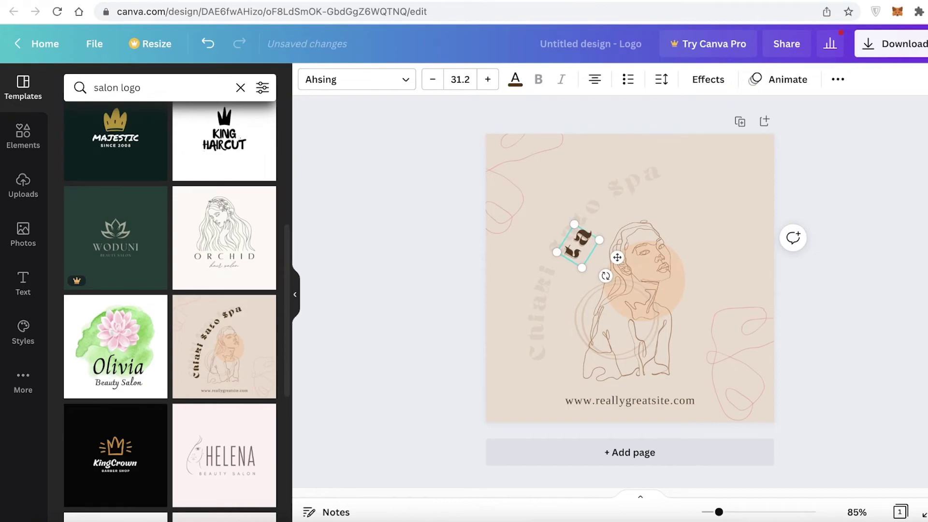
{"action": "type", "text": "shas"}
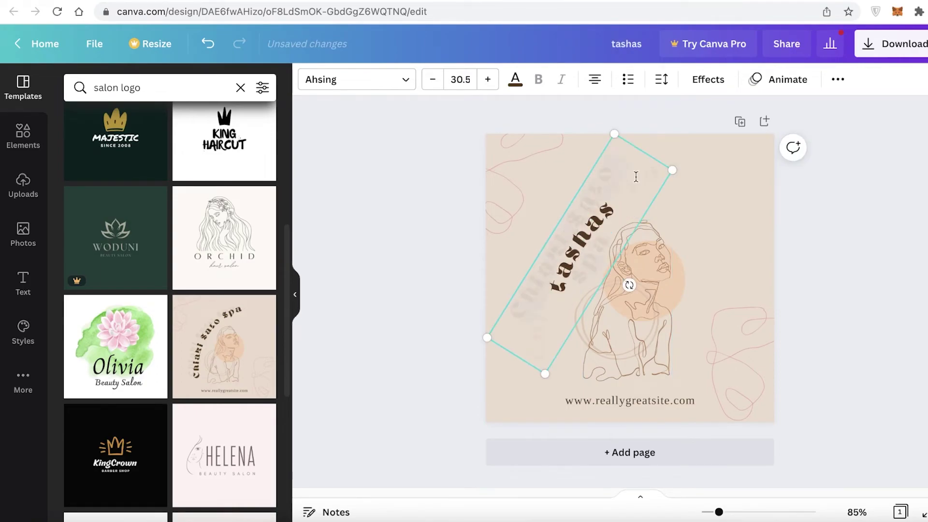
{"action": "key", "text": "Escape"}
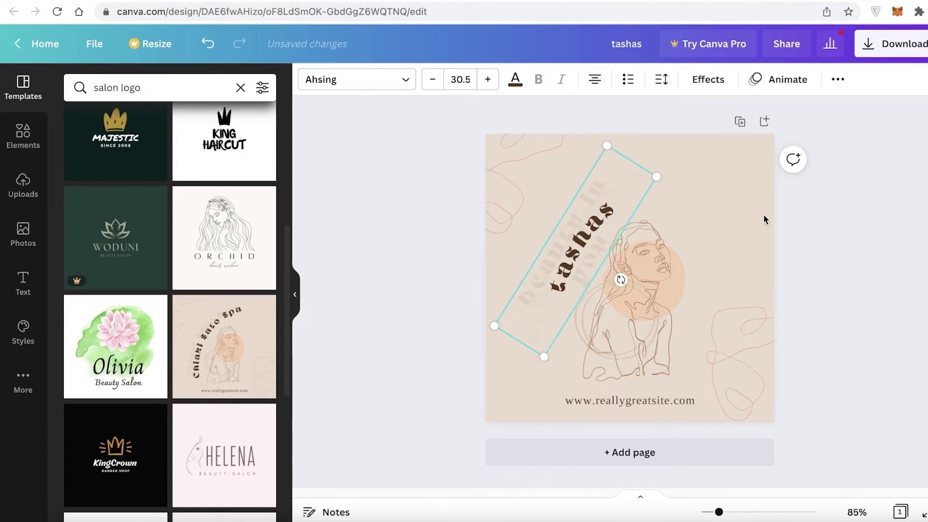
{"action": "left_click_drag", "start_coordinate": [666, 176], "coordinate": [669, 170]}
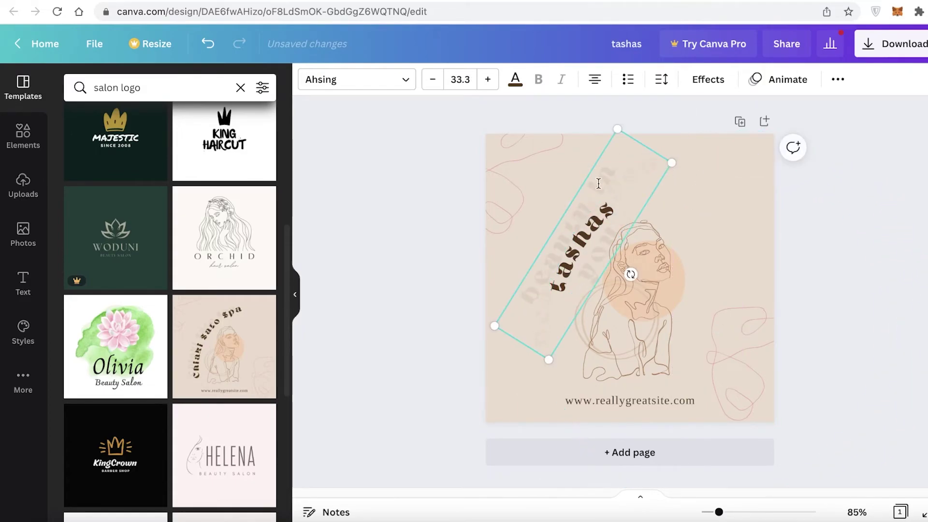
{"action": "left_click", "coordinate": [895, 289]}
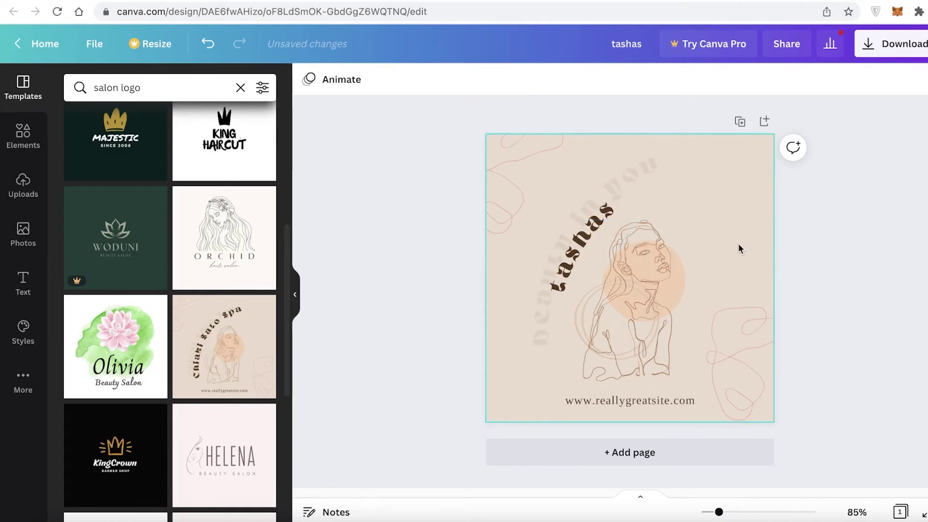
Delete the website address line from the logo.
{"action": "left_click", "coordinate": [661, 405]}
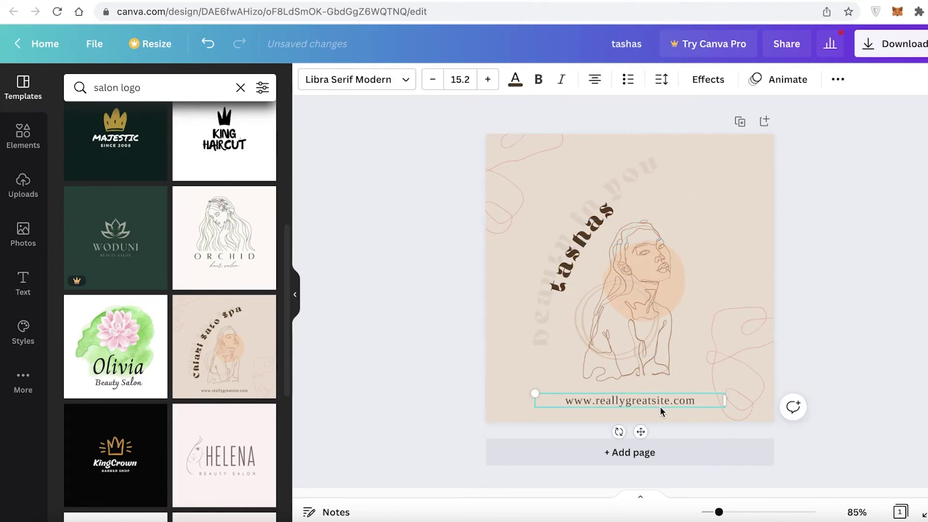
{"action": "left_click", "coordinate": [656, 405]}
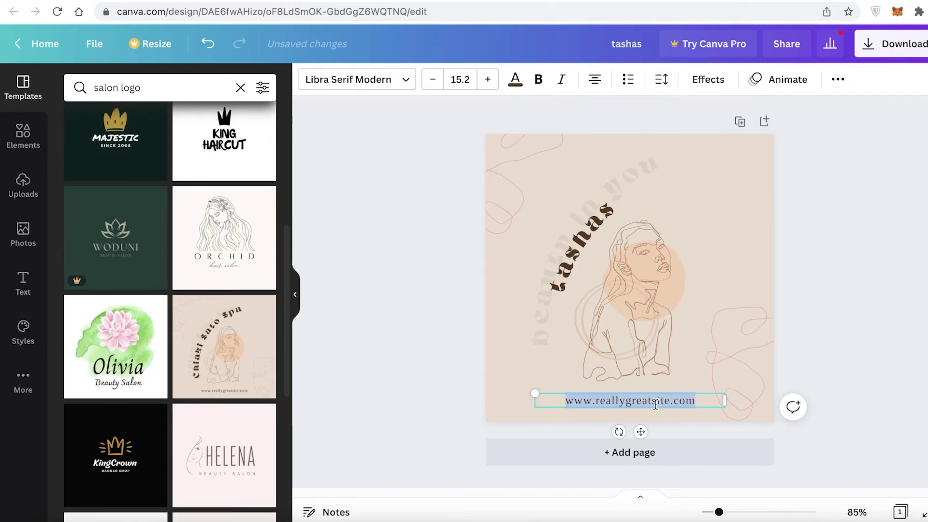
{"action": "key", "text": "BackSpace"}
{"action": "left_click", "coordinate": [882, 341]}
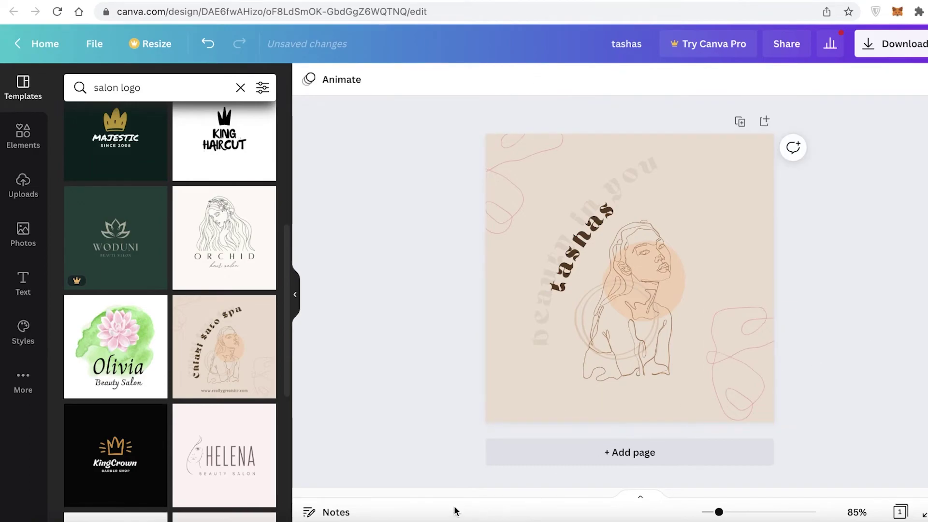
{"action": "left_click", "coordinate": [24, 133]}
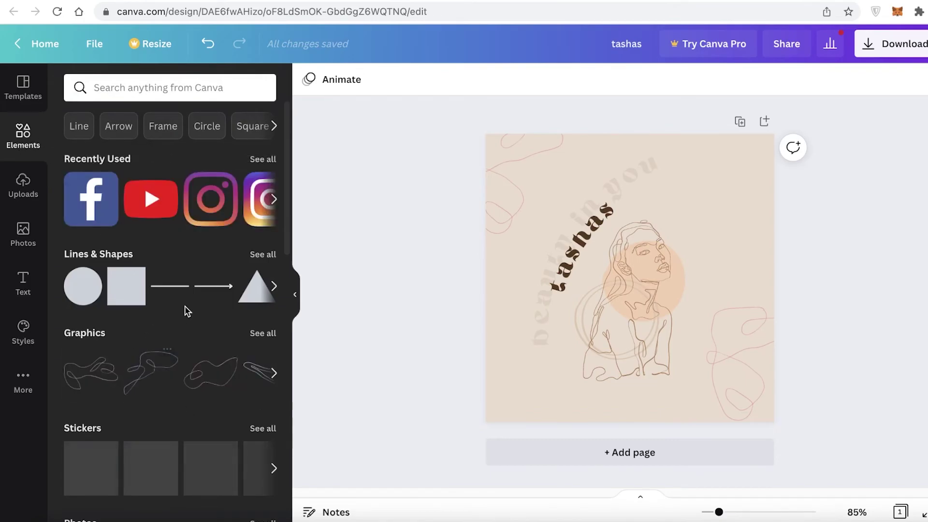
Add a squiggle line from Magic recommendations and place it at the canvas's upper right.
{"action": "scroll", "coordinate": [154, 417], "scroll_direction": "down", "scroll_amount": 3}
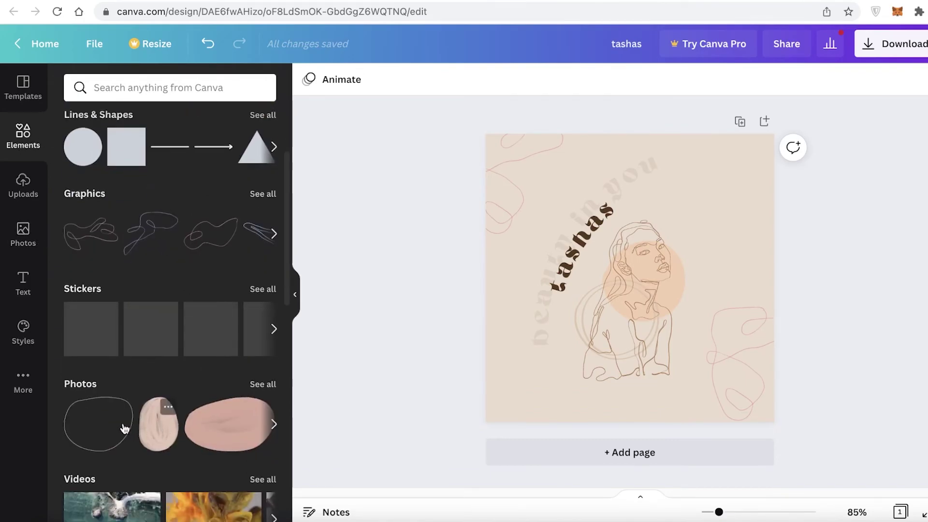
{"action": "scroll", "coordinate": [208, 261], "scroll_direction": "down", "scroll_amount": 6}
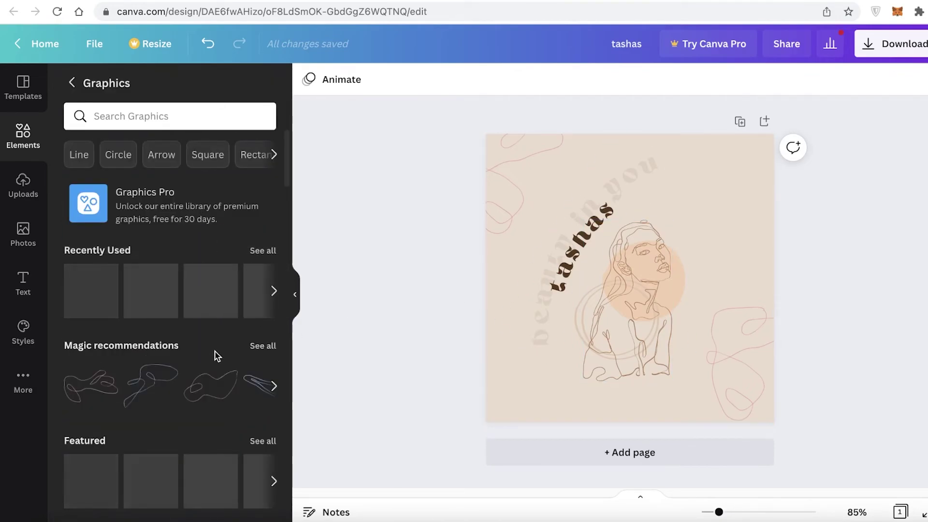
{"action": "scroll", "coordinate": [217, 356], "scroll_direction": "down", "scroll_amount": 4}
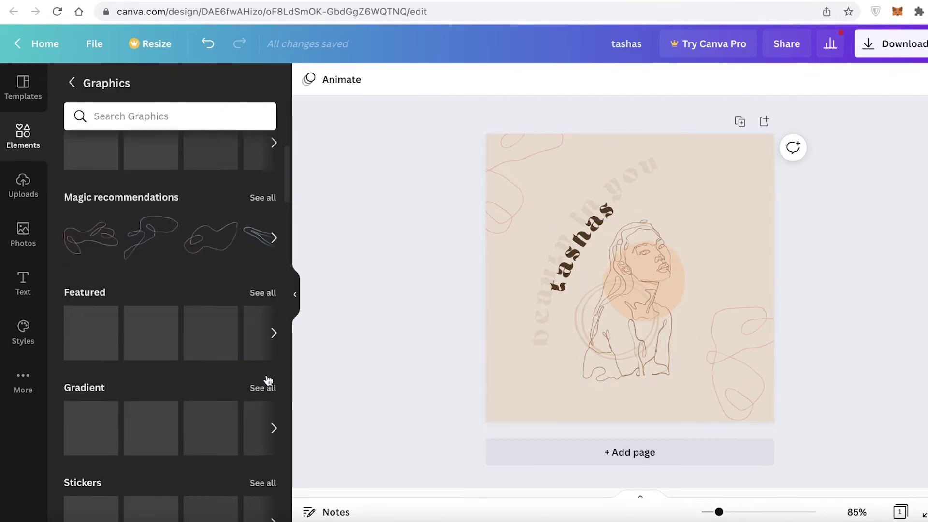
{"action": "left_click", "coordinate": [264, 182]}
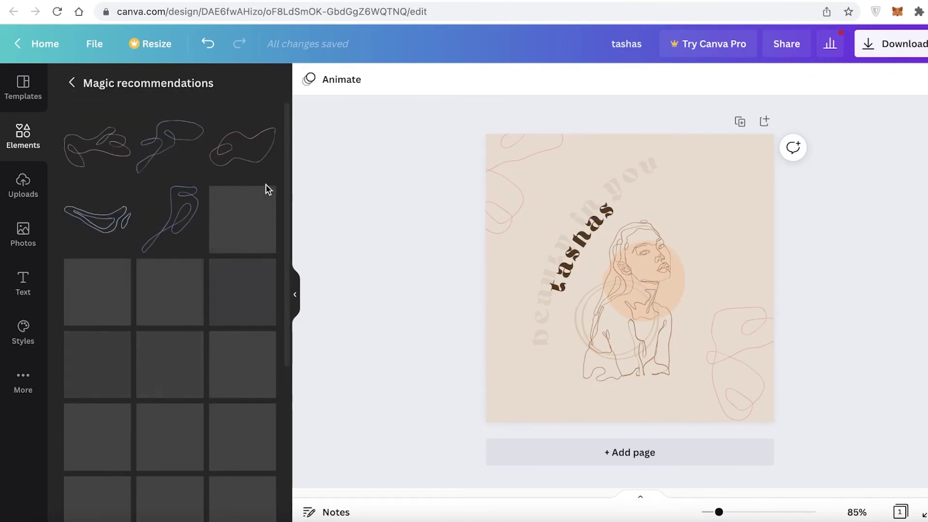
{"action": "left_click", "coordinate": [91, 230]}
{"action": "mouse_move", "coordinate": [651, 286]}
{"action": "left_mouse_down"}
{"action": "mouse_move", "coordinate": [673, 284]}
{"action": "mouse_move", "coordinate": [765, 182]}
{"action": "left_mouse_up"}
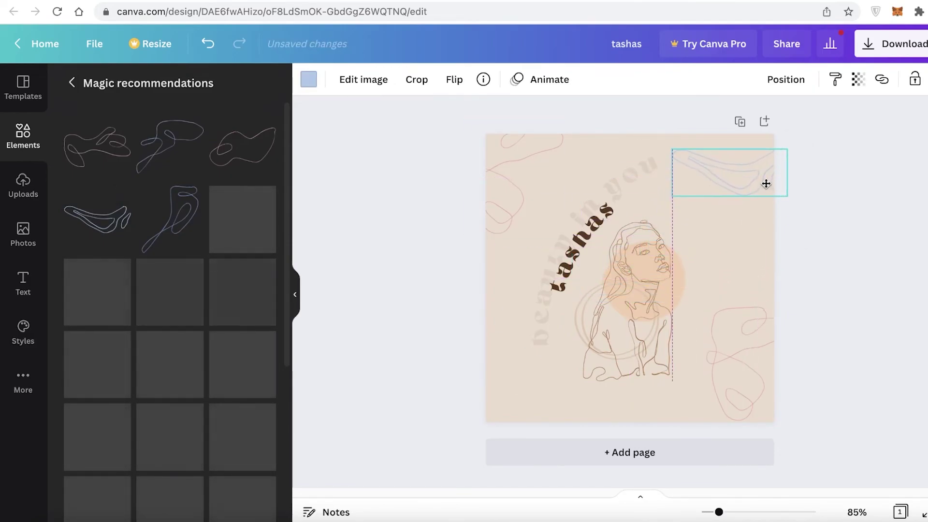
Recolour the upper-right squiggle pink.
{"action": "left_click", "coordinate": [309, 79]}
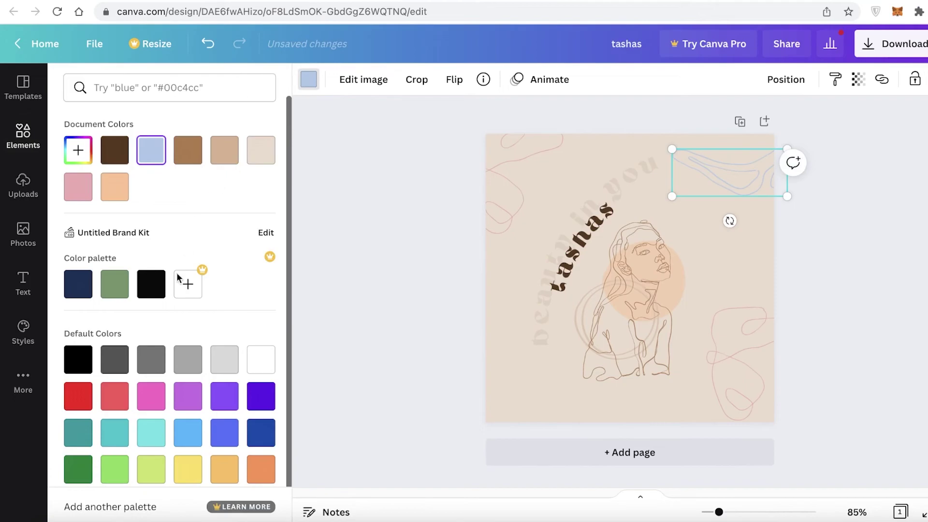
{"action": "left_click", "coordinate": [147, 401]}
{"action": "left_click", "coordinate": [185, 399]}
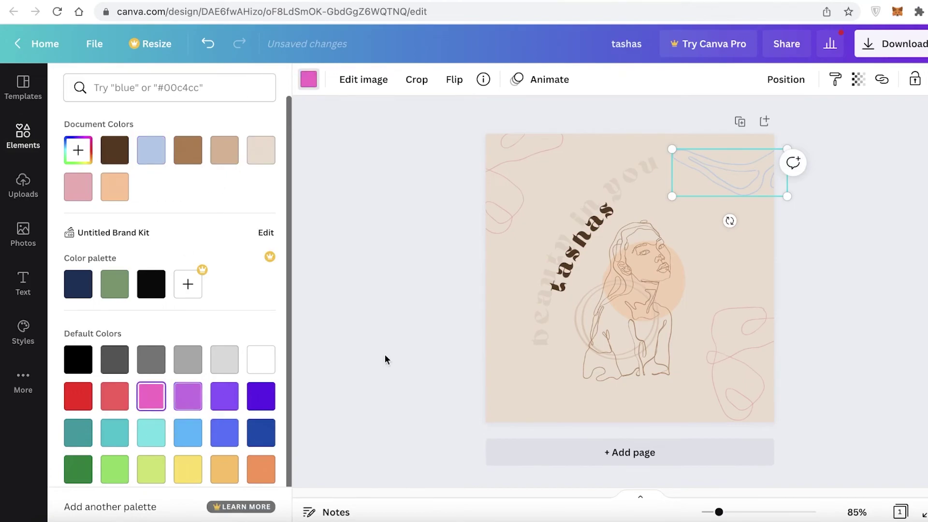
{"action": "double_click", "coordinate": [711, 185]}
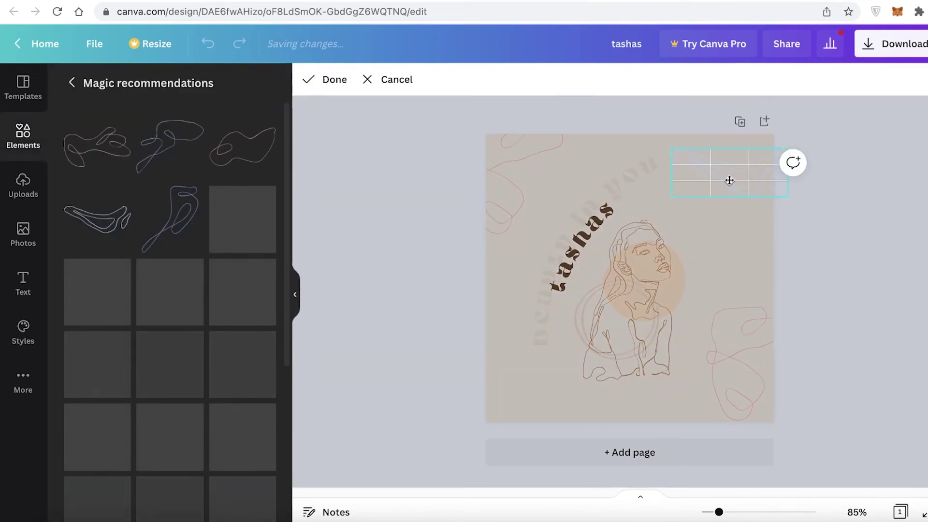
{"action": "left_click", "coordinate": [870, 165]}
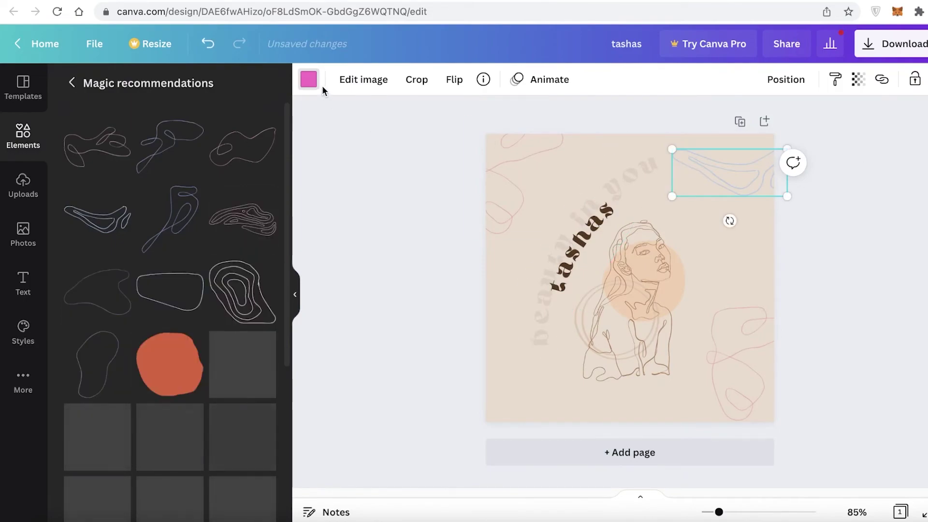
Add another Magic recommendations line graphic in the top-right corner.
{"action": "left_click", "coordinate": [251, 221]}
{"action": "left_click_drag", "start_coordinate": [630, 269], "coordinate": [761, 145]}
{"action": "left_click", "coordinate": [863, 166]}
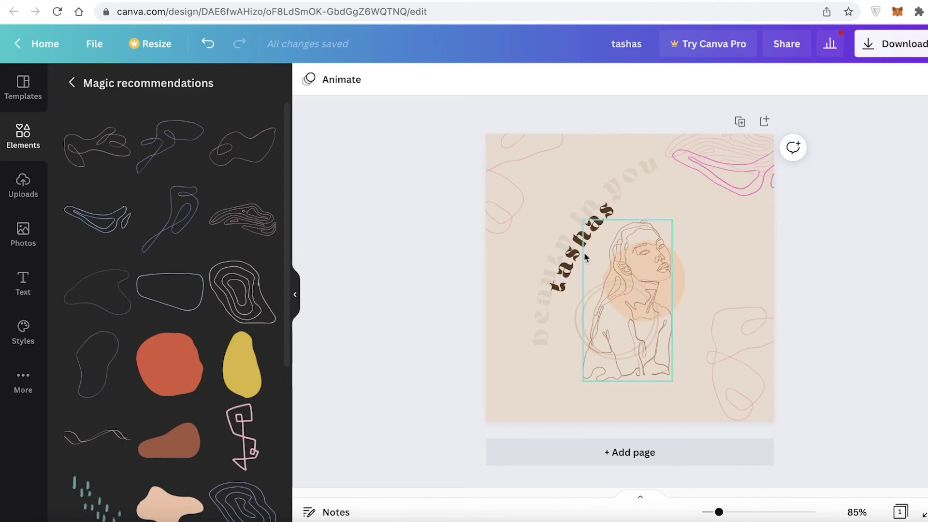
After trying several swatches, recolour the woman line-art figure purple.
{"action": "left_click", "coordinate": [656, 265]}
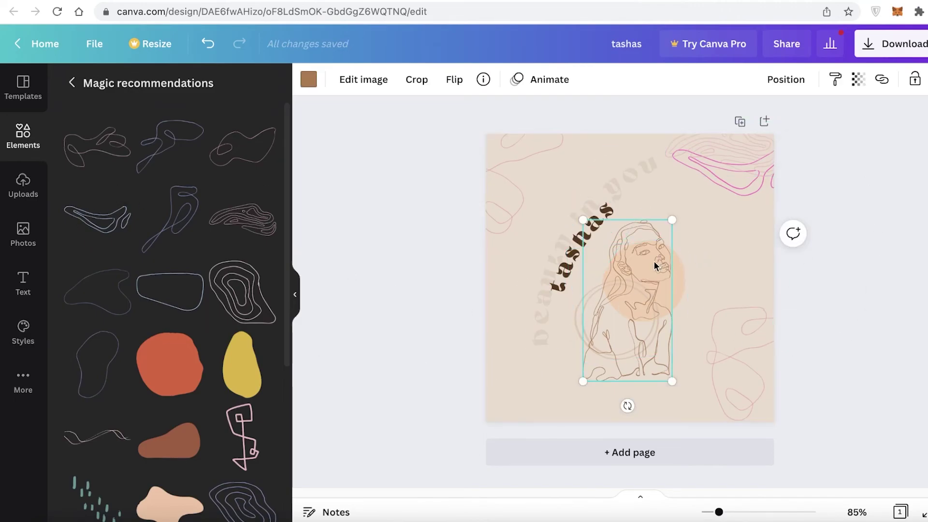
{"action": "left_click", "coordinate": [310, 80]}
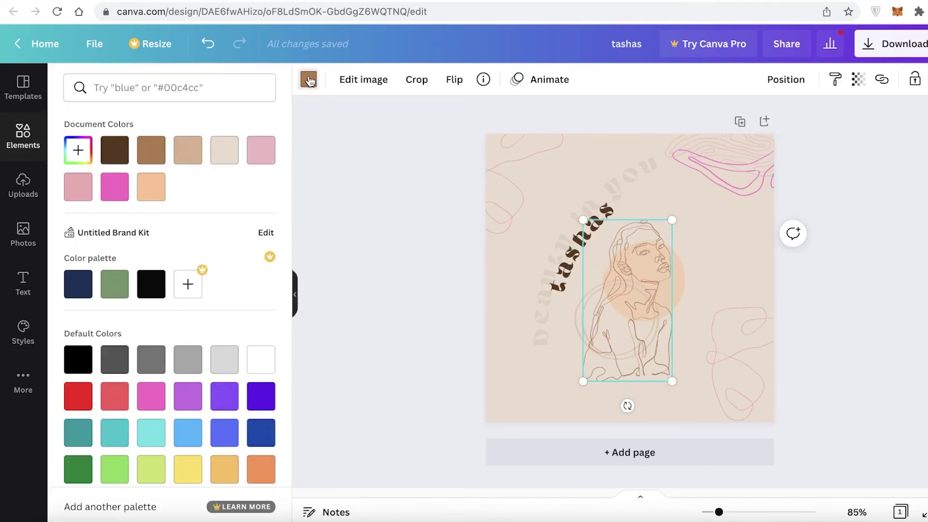
{"action": "left_click", "coordinate": [161, 287]}
{"action": "left_click", "coordinate": [115, 284]}
{"action": "left_click", "coordinate": [116, 150]}
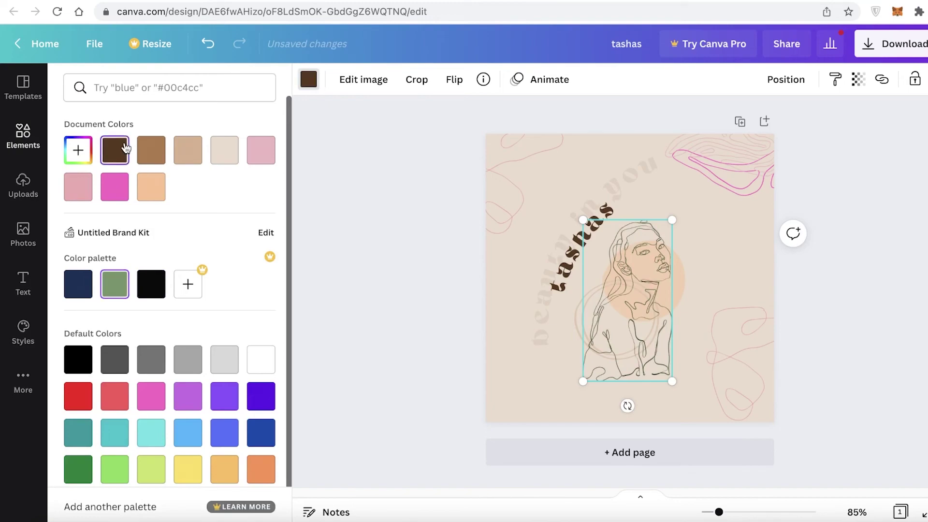
{"action": "left_click", "coordinate": [73, 293]}
{"action": "left_click", "coordinate": [78, 359]}
{"action": "left_click", "coordinate": [269, 408]}
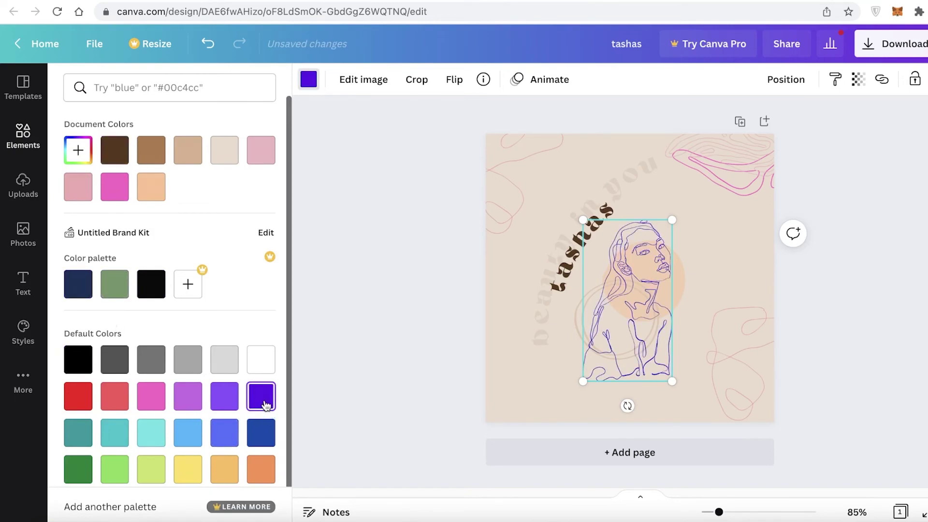
Make the bottom-right squiggle dark blue and the circle behind the figure light cyan.
{"action": "left_click", "coordinate": [715, 358]}
{"action": "left_click", "coordinate": [266, 434]}
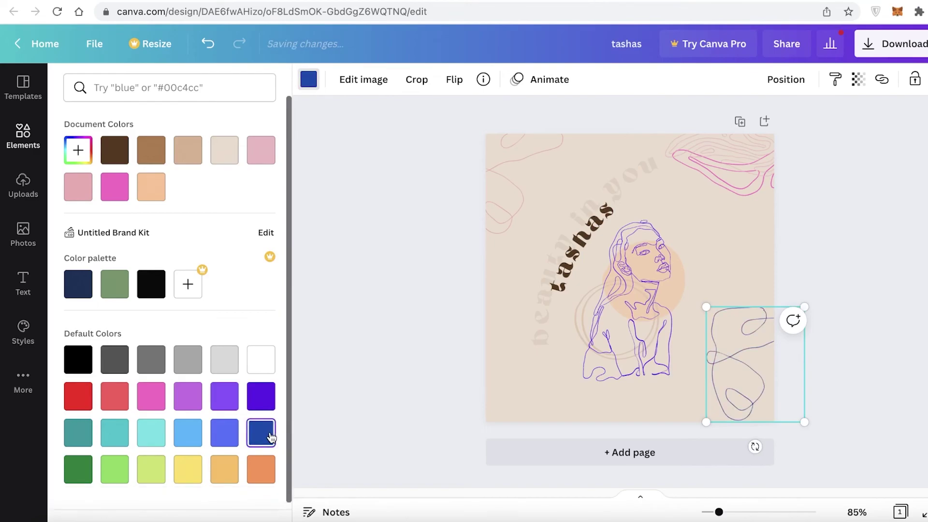
{"action": "left_click", "coordinate": [675, 277]}
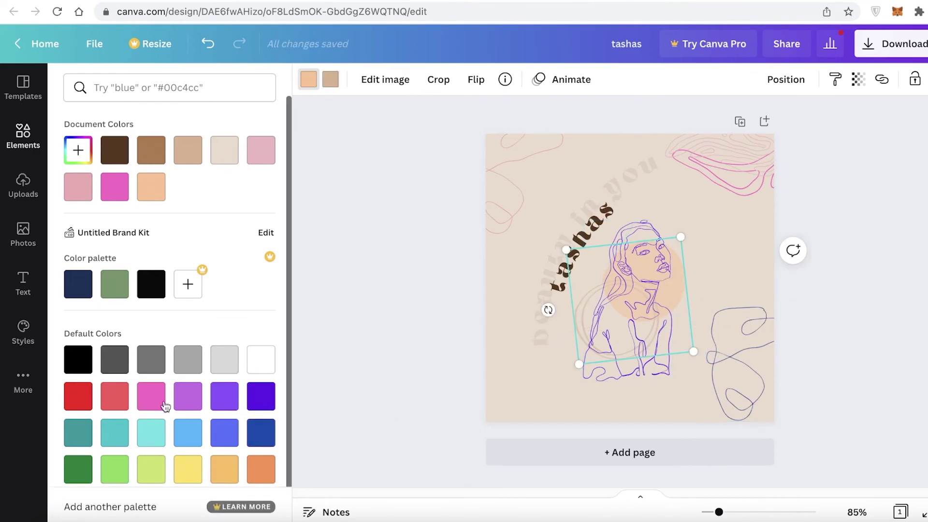
{"action": "left_click", "coordinate": [151, 397]}
{"action": "left_click", "coordinate": [159, 435]}
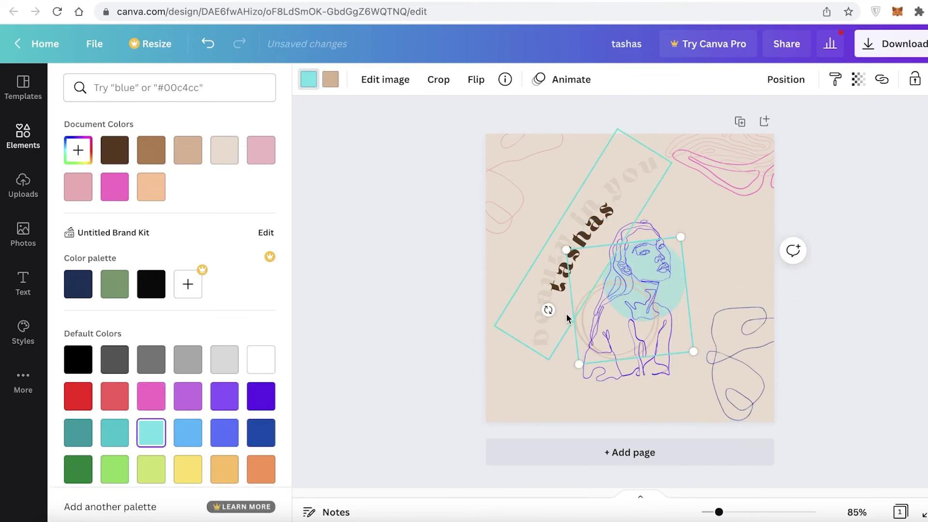
{"action": "left_click", "coordinate": [545, 311]}
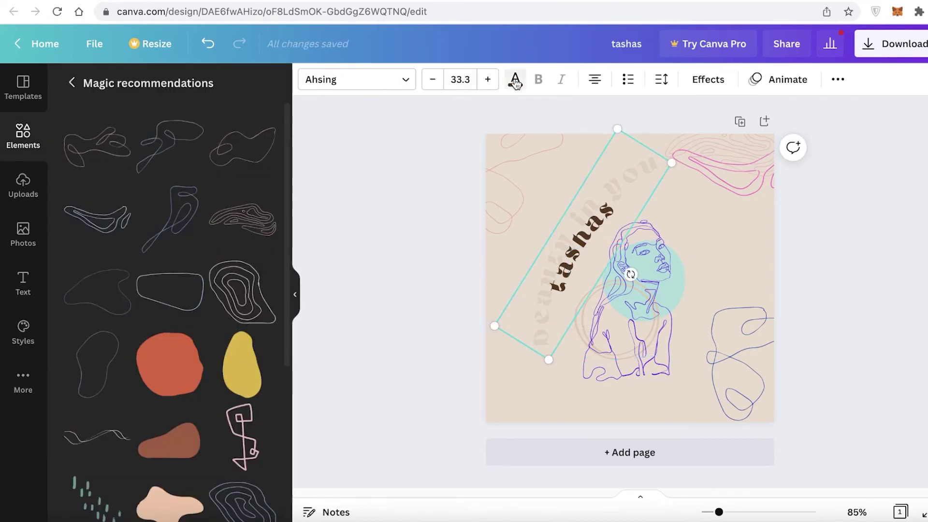
Try several swatches, then colour the 'beauty in you' tagline pale orange and deselect it.
{"action": "left_click", "coordinate": [515, 83]}
{"action": "left_click", "coordinate": [223, 150]}
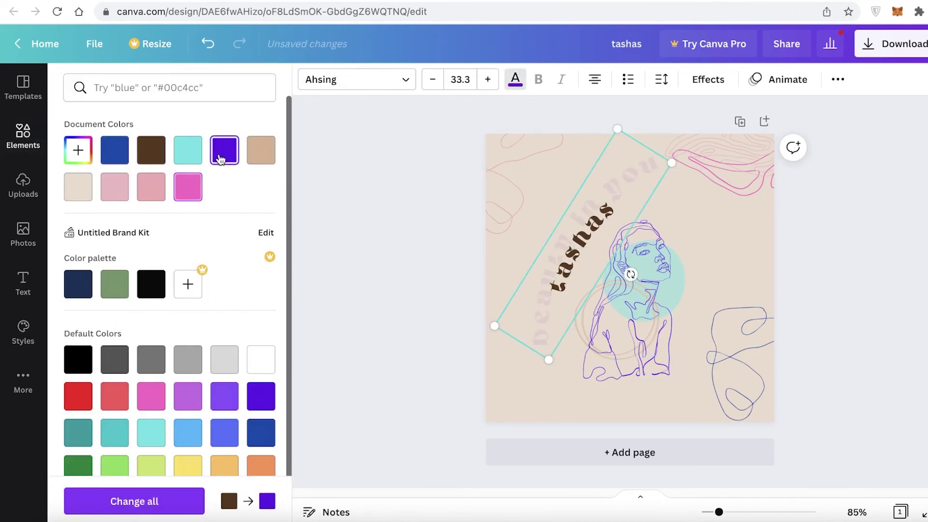
{"action": "left_click", "coordinate": [260, 164]}
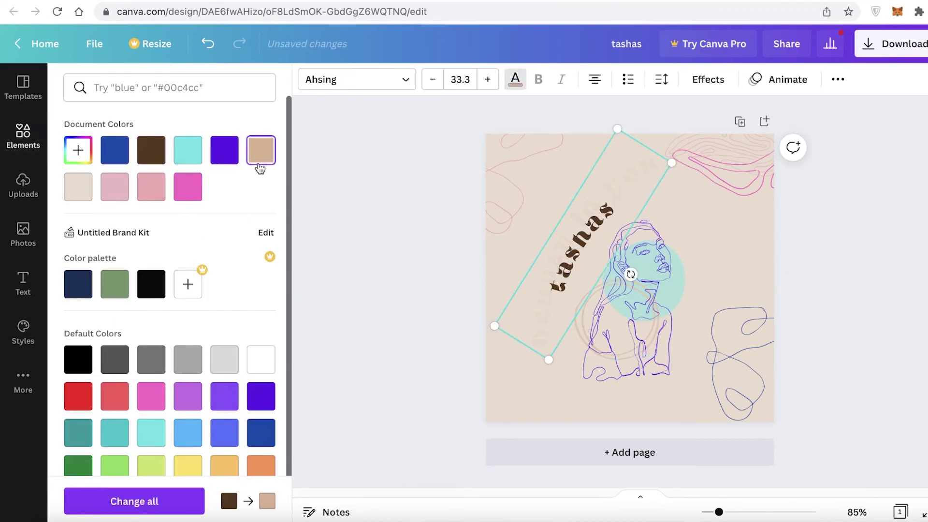
{"action": "left_click", "coordinate": [121, 400]}
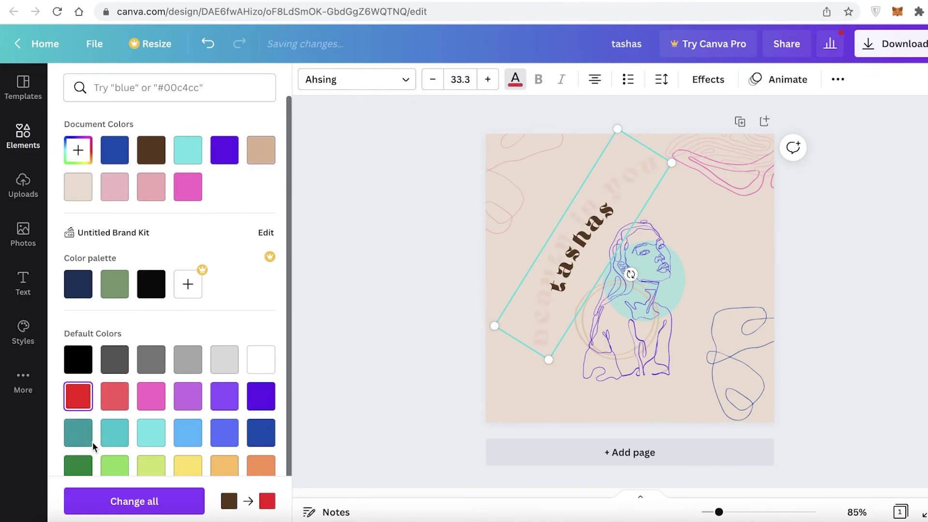
{"action": "scroll", "coordinate": [93, 446], "scroll_direction": "down", "scroll_amount": 1}
{"action": "left_click", "coordinate": [84, 441]}
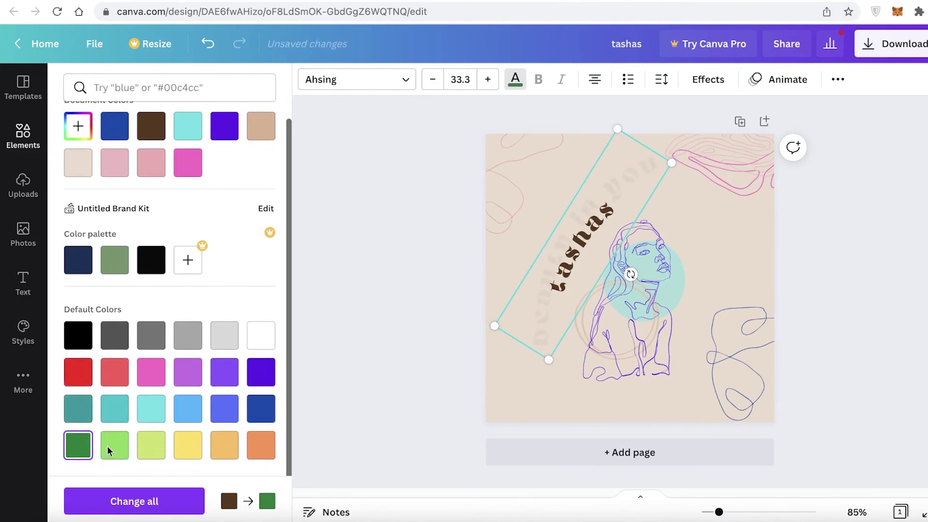
{"action": "left_click", "coordinate": [149, 454]}
{"action": "left_click", "coordinate": [264, 445]}
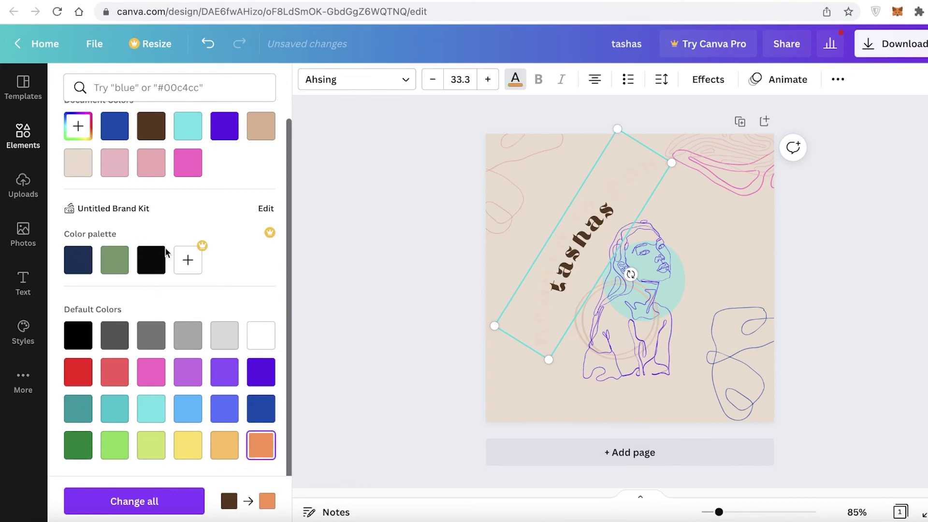
{"action": "scroll", "coordinate": [205, 237], "scroll_direction": "up", "scroll_amount": 1}
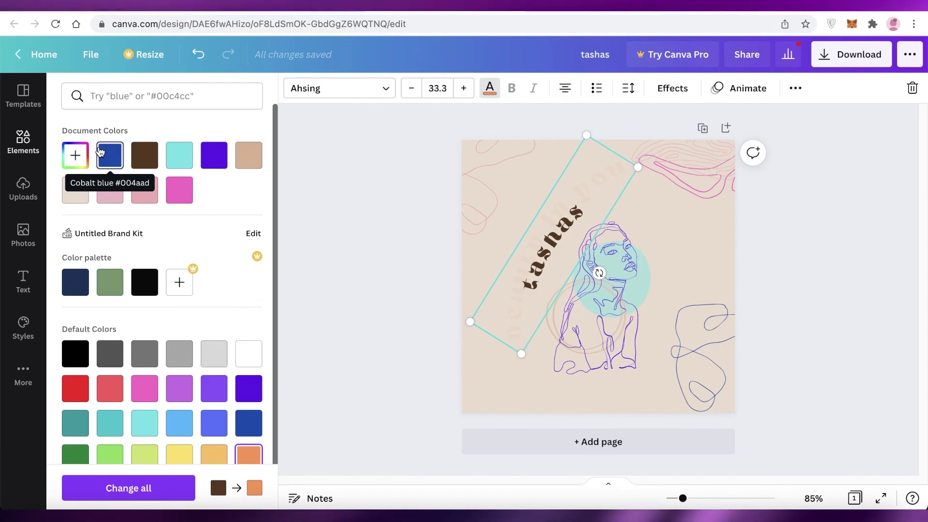
{"action": "left_click", "coordinate": [545, 16]}
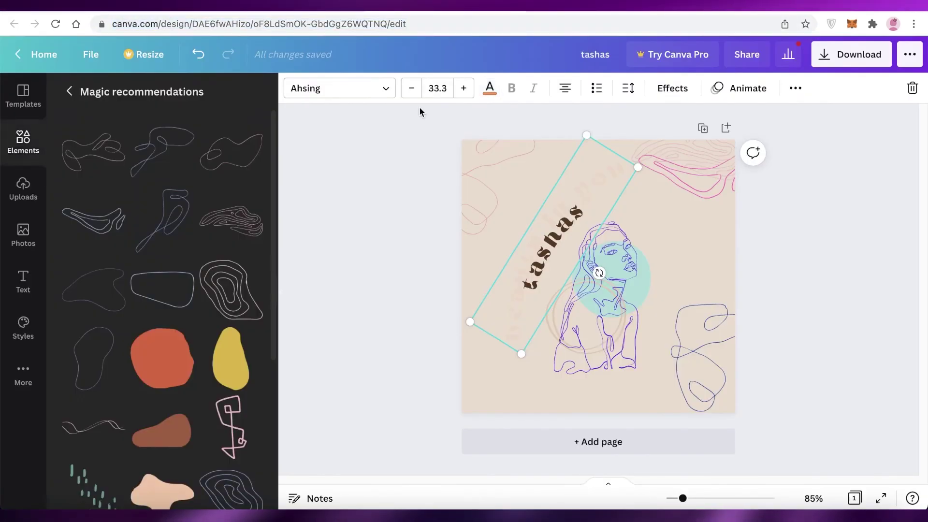
{"action": "left_click", "coordinate": [421, 126]}
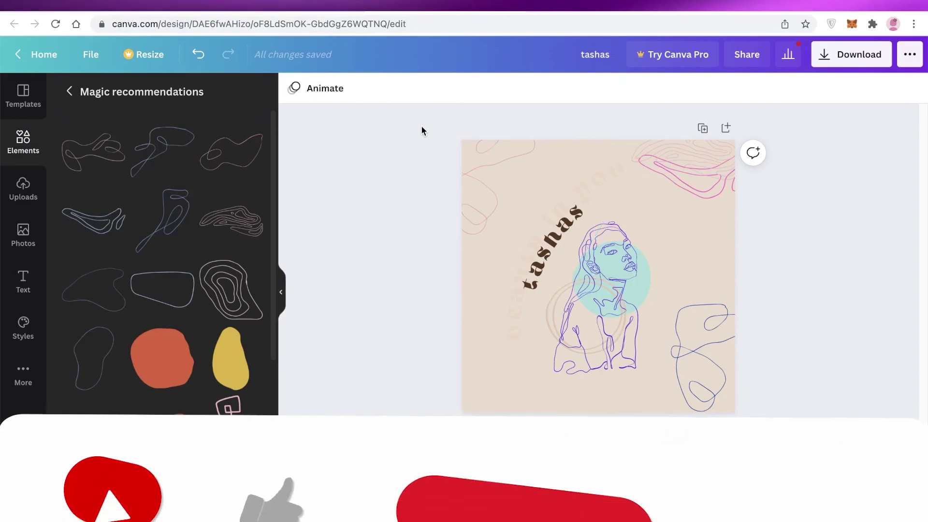